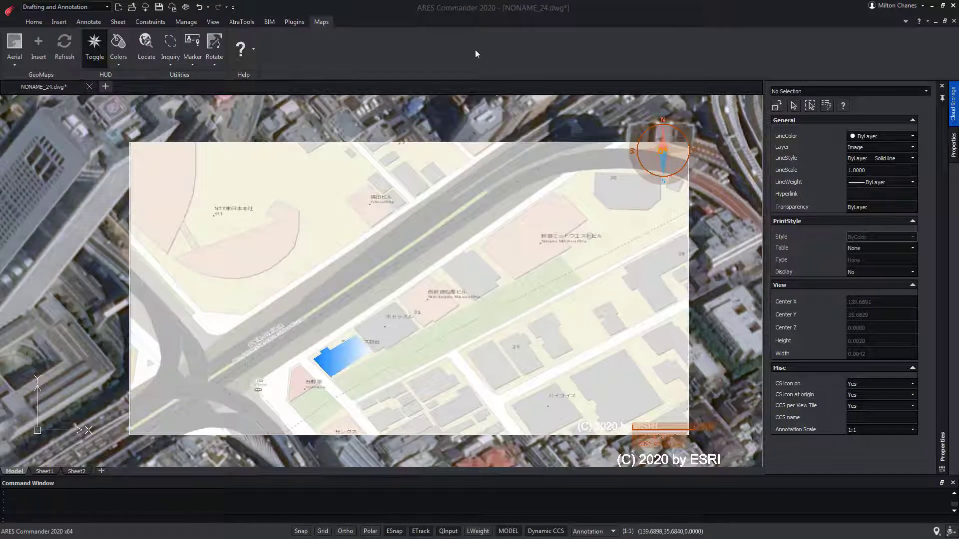
Open the Maps Locator panel to look up 1-20-3 Nishishinjuku, Shinjuku-ku, Tokyo
scroll(297, 373, "up", 3)
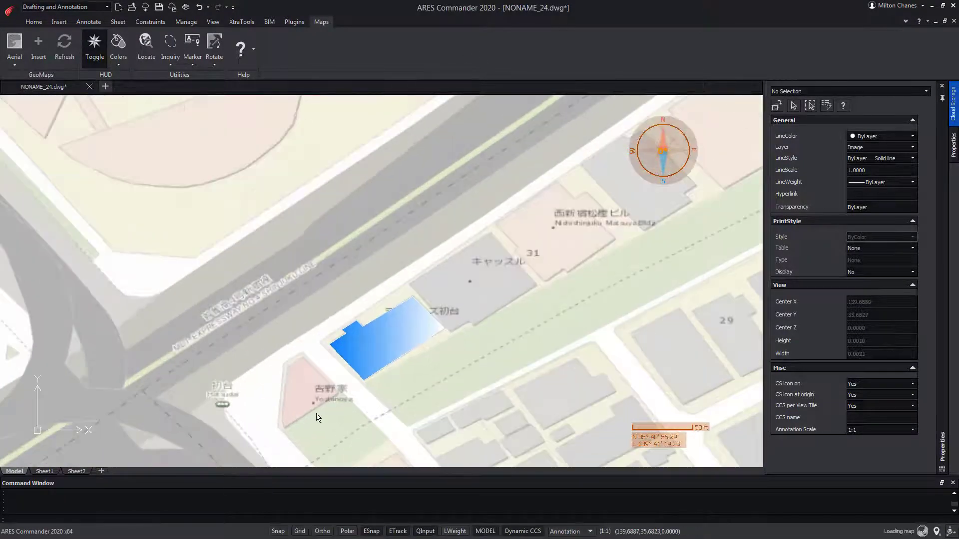
scroll(316, 417, "up", 5)
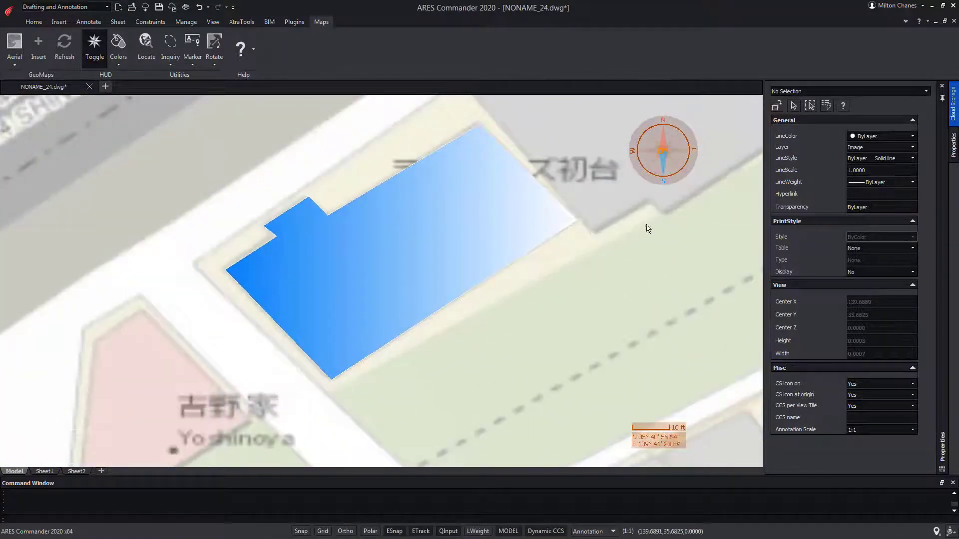
scroll(344, 342, "down", 5)
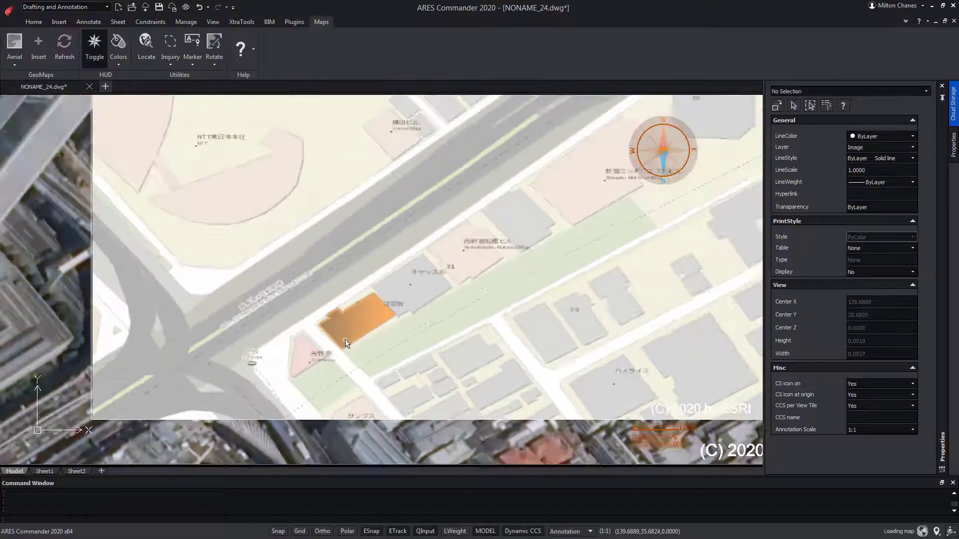
scroll(345, 343, "down", 3)
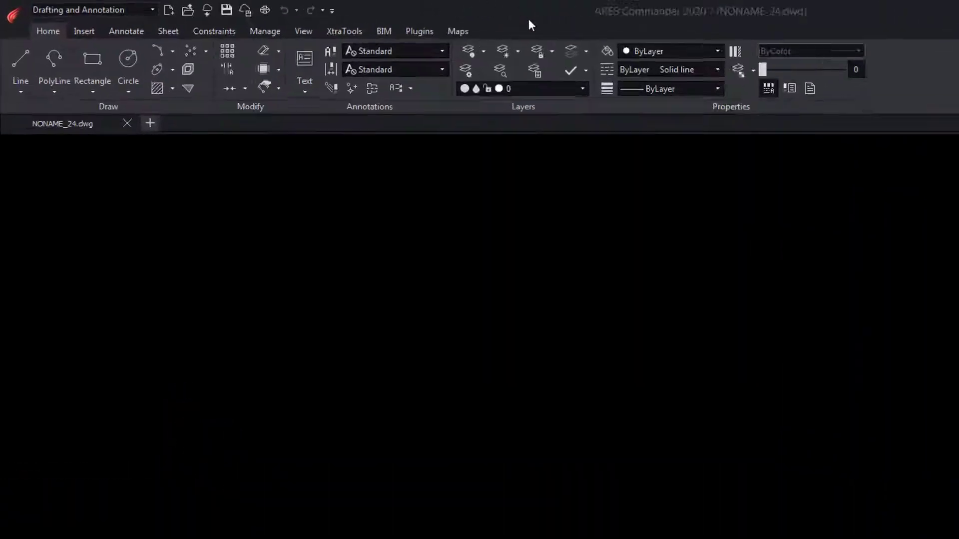
left_click(459, 33)
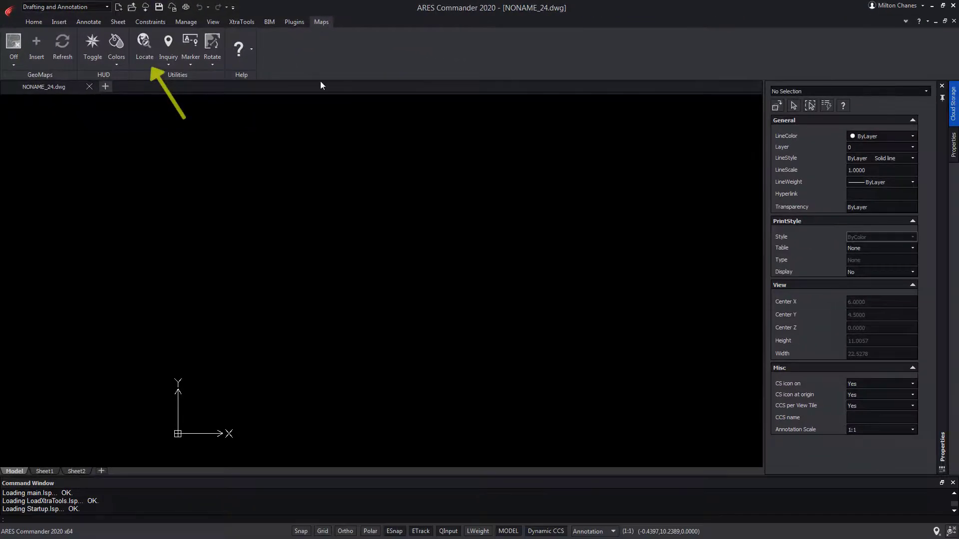
left_click(145, 46)
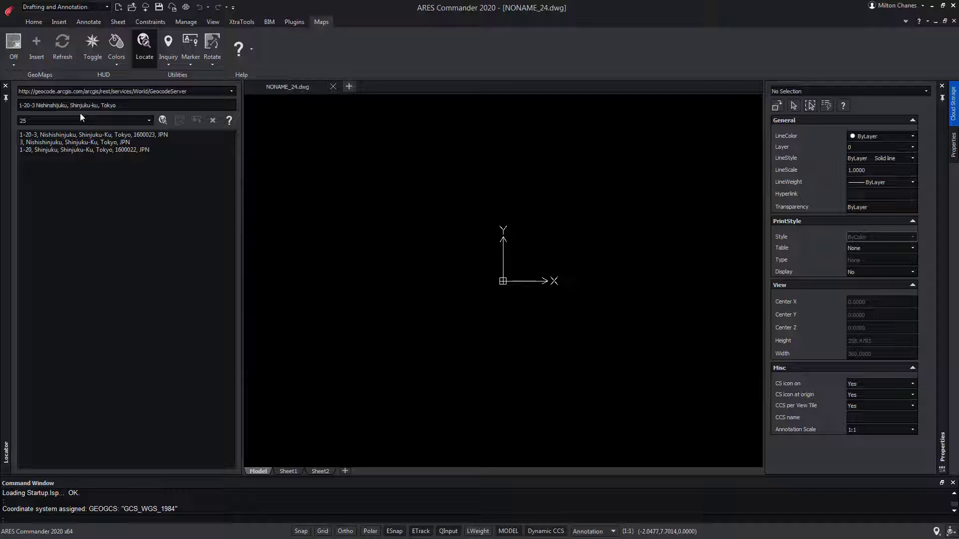
Switch the basemap to Aerial and jump to the first Nishishinjuku address result
left_click(14, 55)
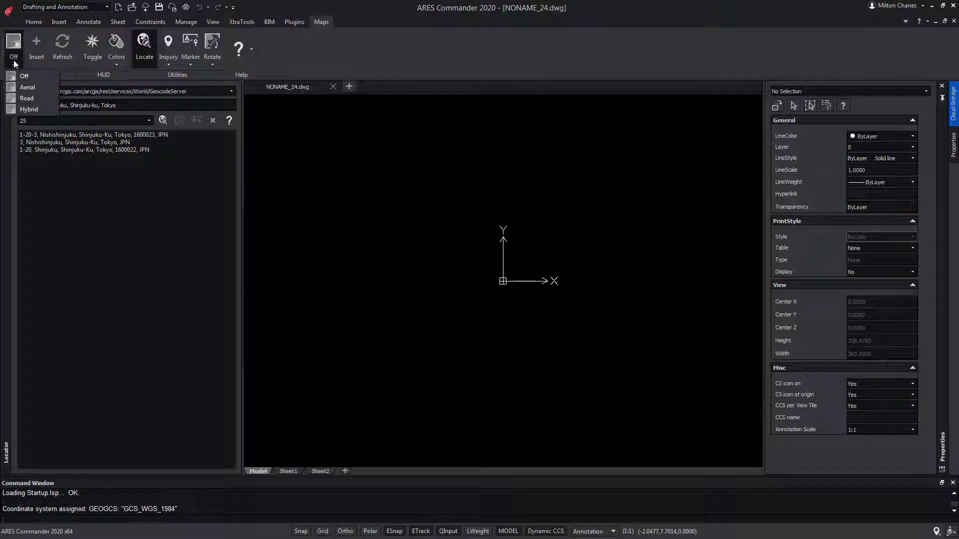
left_click(30, 87)
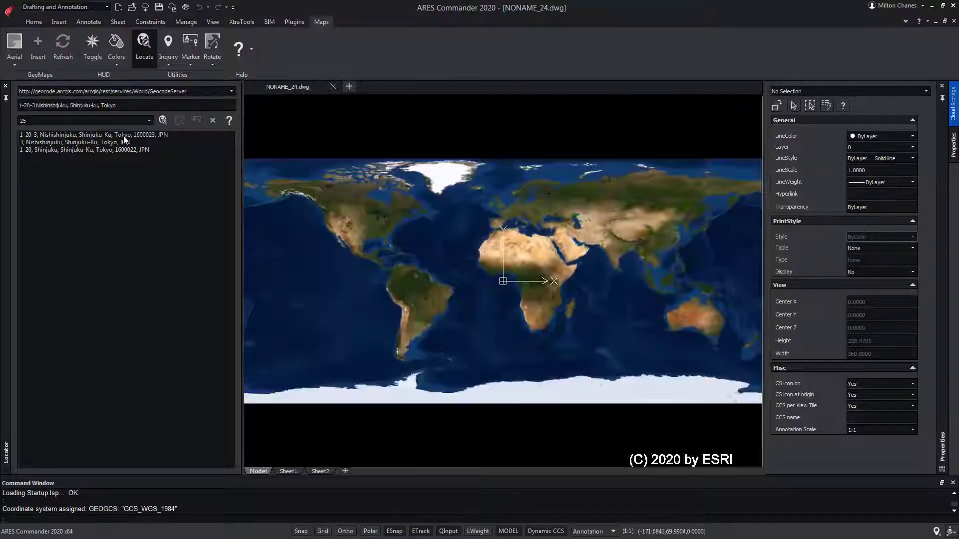
left_click(125, 134)
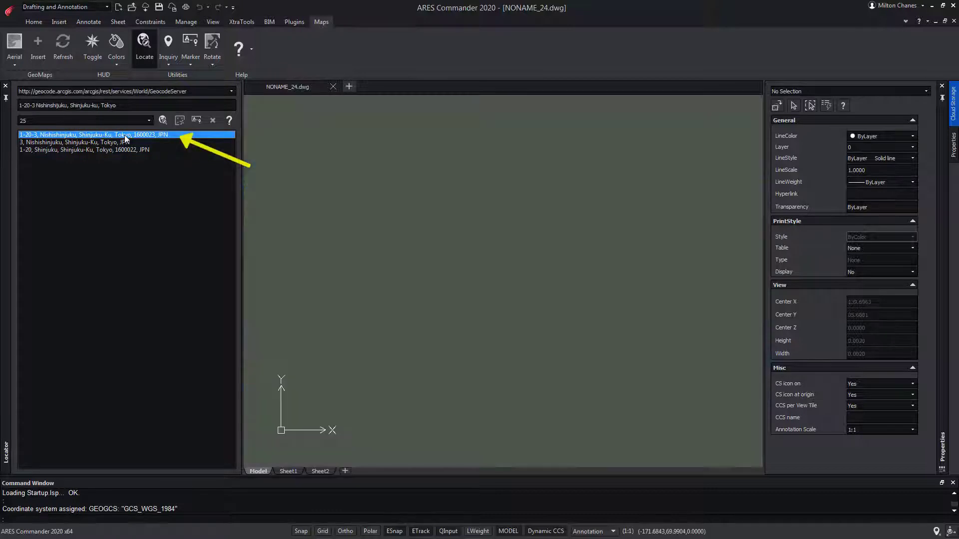
double_click(124, 134)
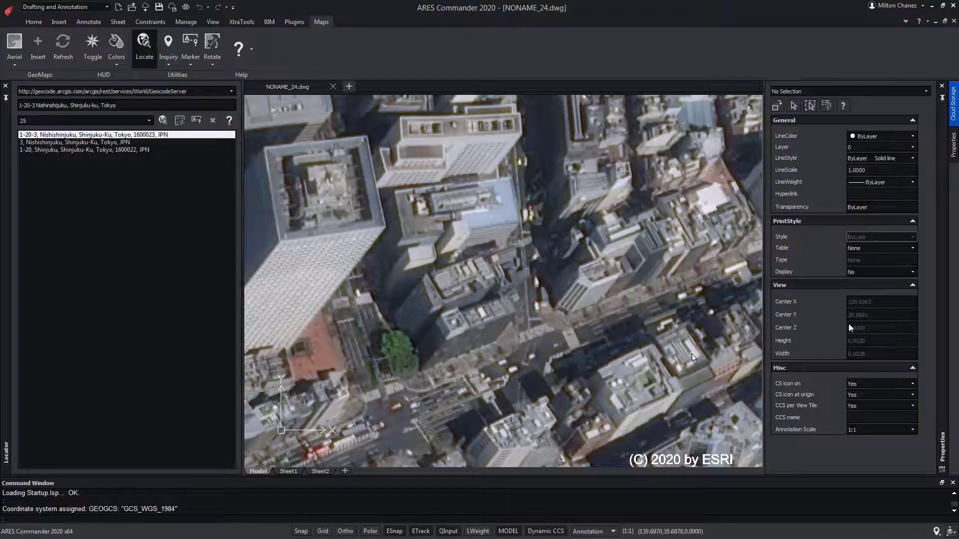
Zoom the view and select the aerial GeoMap image
scroll(622, 298, "down", 2)
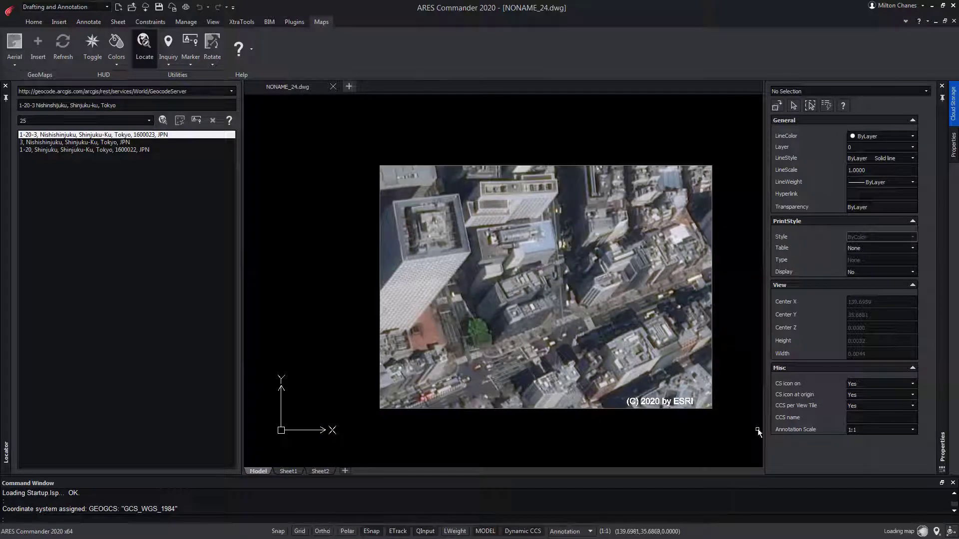
left_click(712, 407)
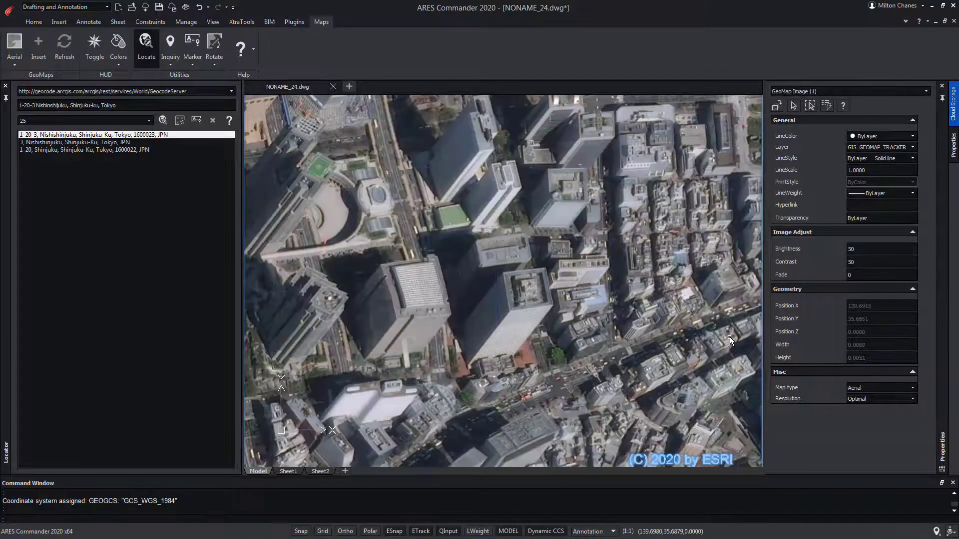
scroll(567, 326, "down", 3)
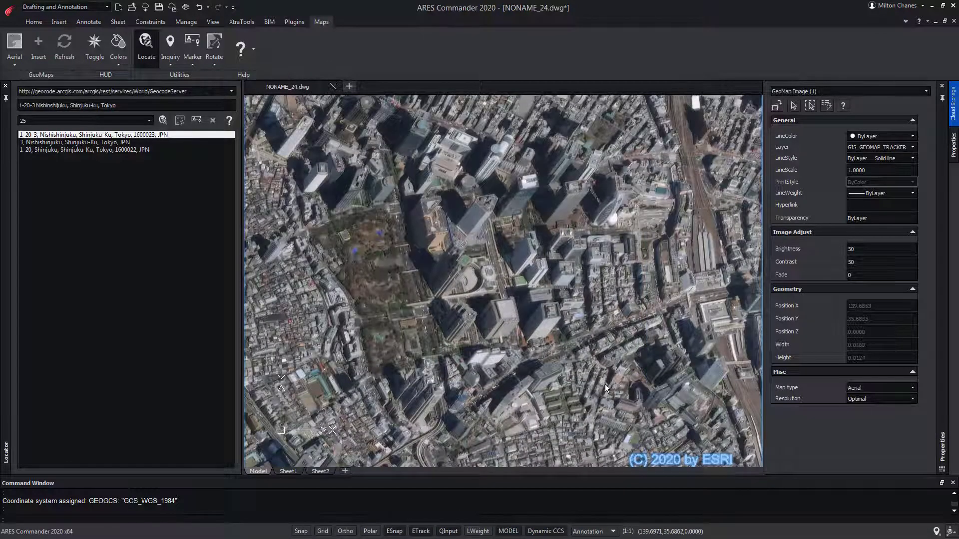
scroll(604, 385, "down", 3)
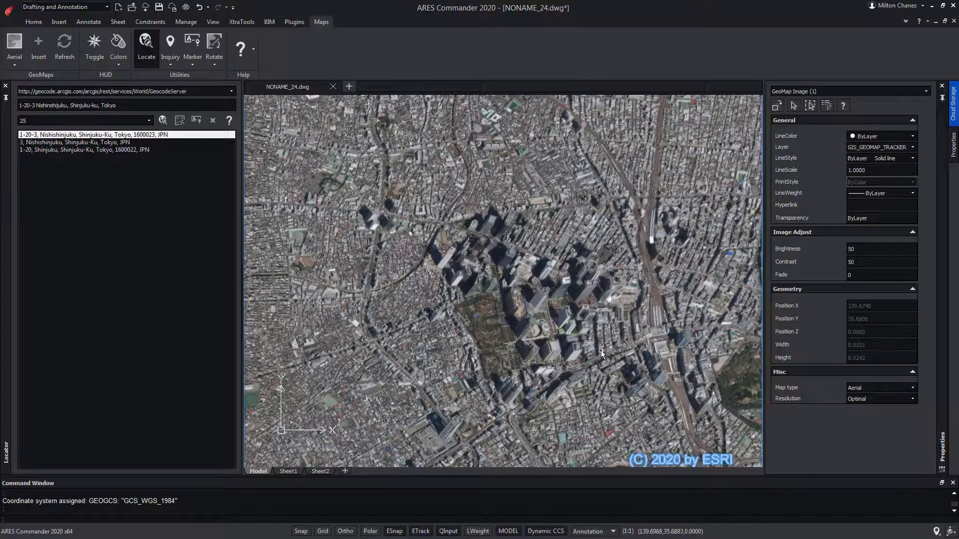
scroll(597, 355, "up", 3)
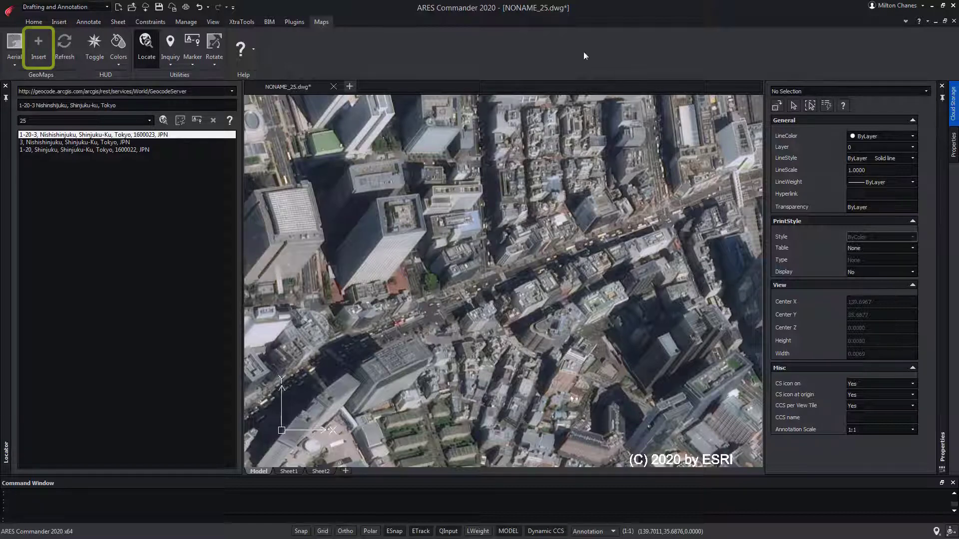
Insert an Optimal-resolution map image on top, framed by two opposite corners over the aerial view
left_click(36, 55)
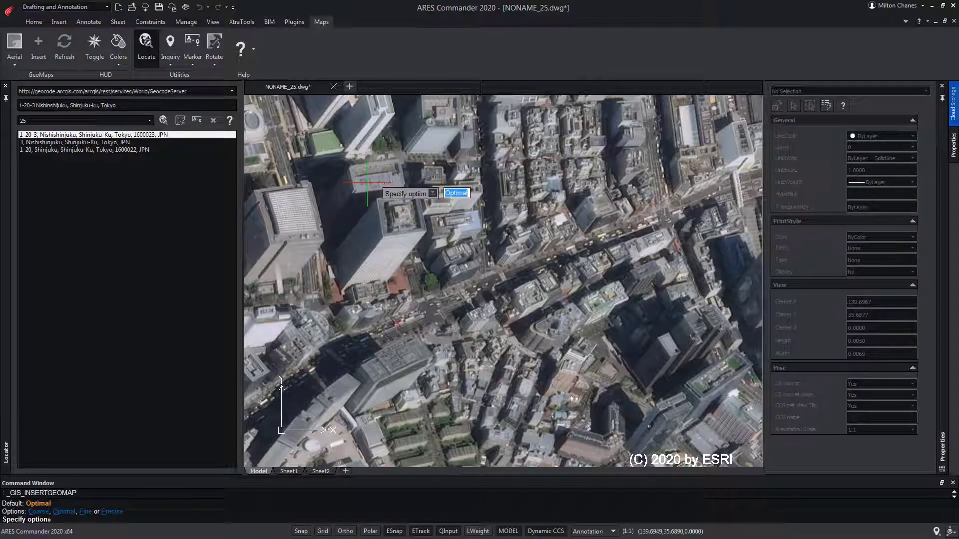
key("Down")
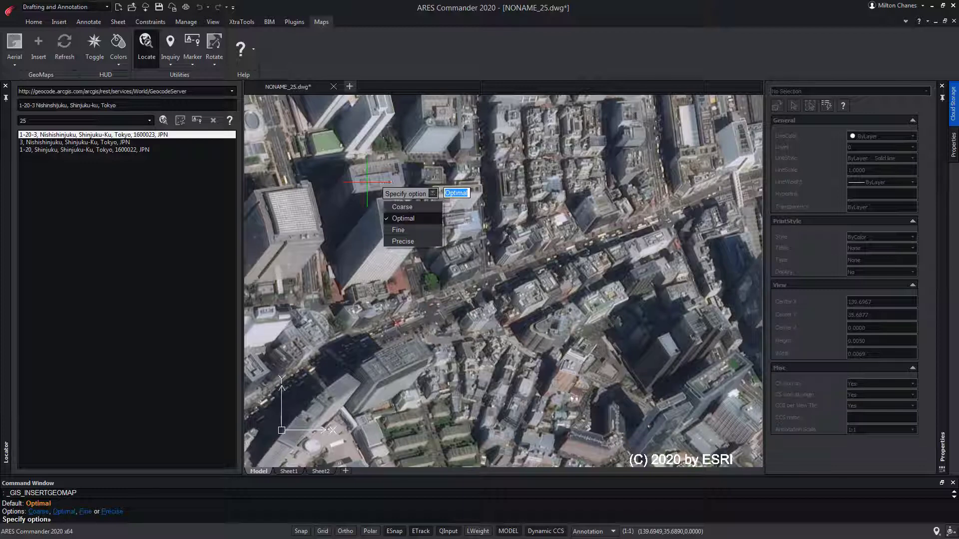
left_click(412, 218)
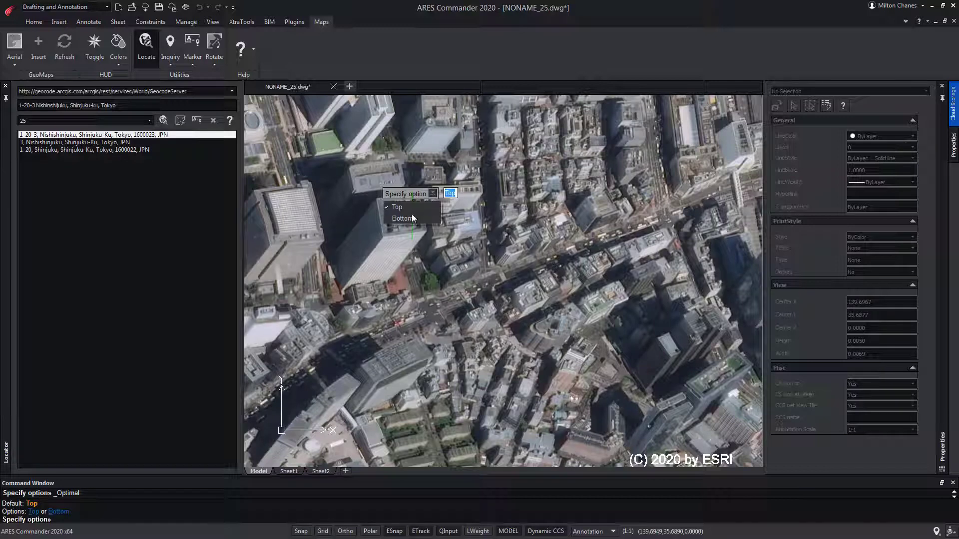
left_click(409, 209)
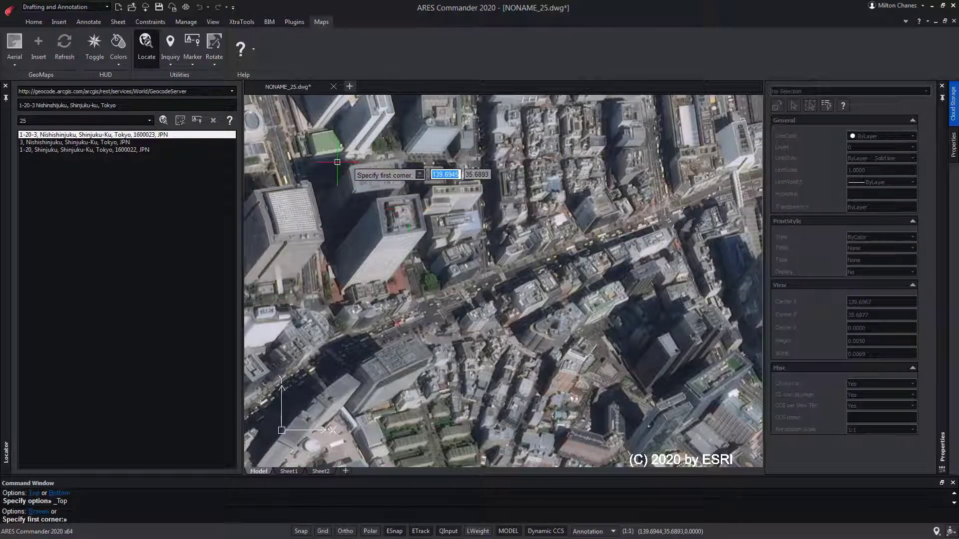
left_click(304, 161)
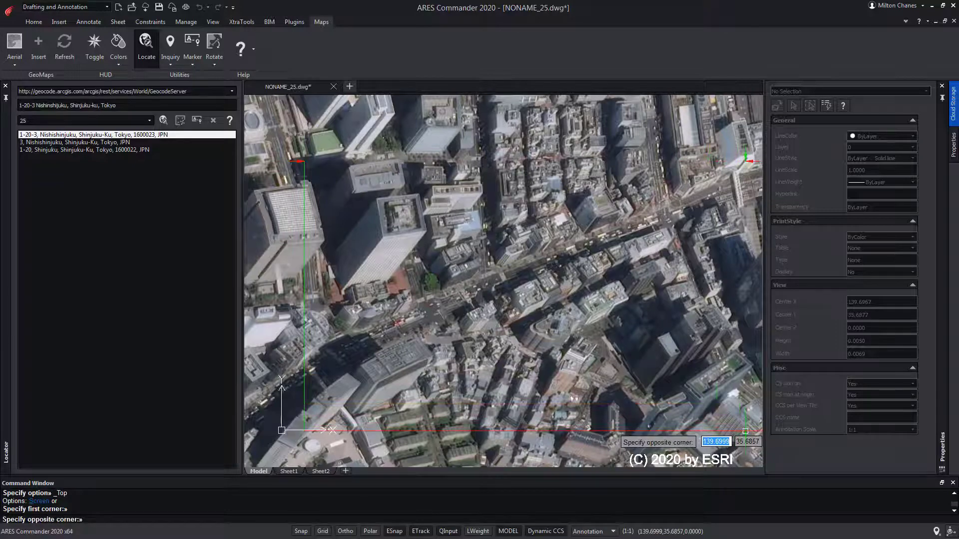
left_click(744, 430)
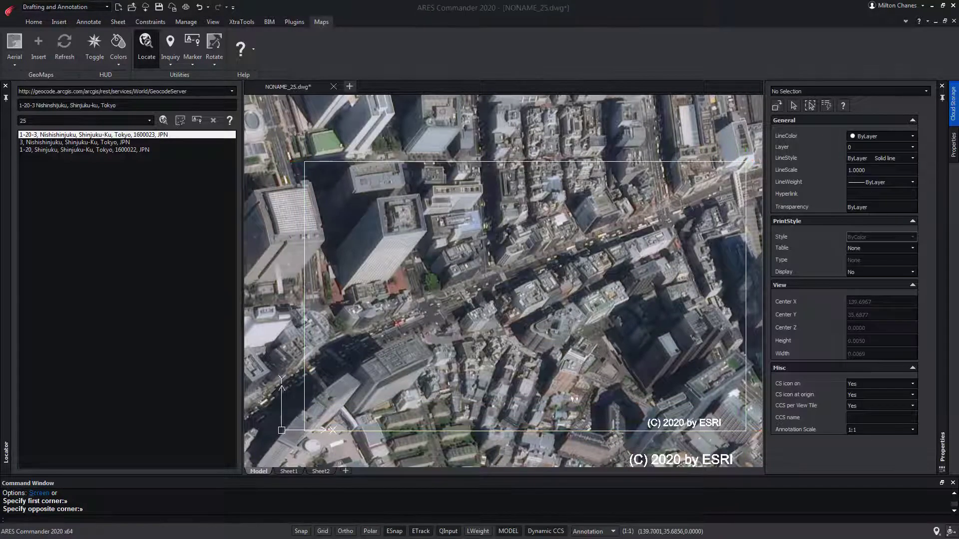
Change the new map frame's map type to Road
left_click(607, 162)
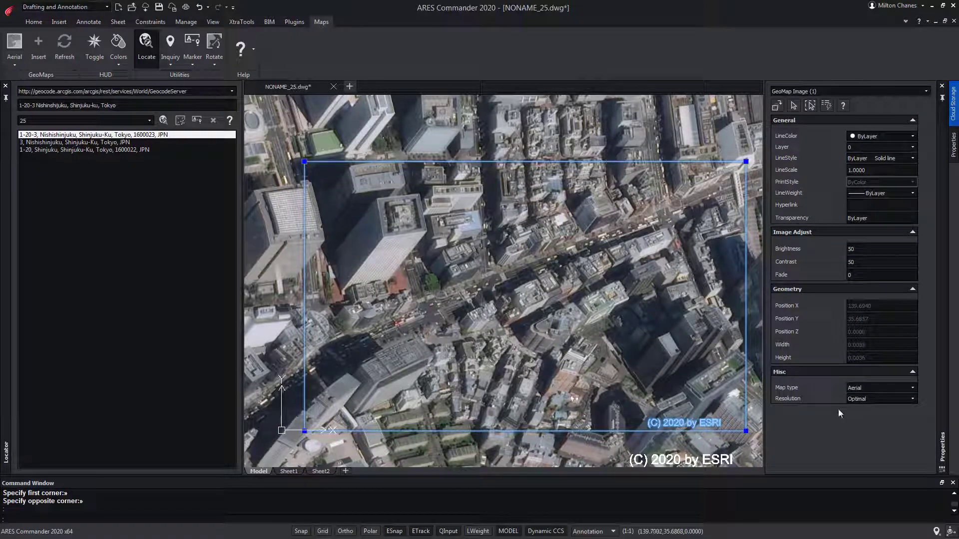
left_click(887, 389)
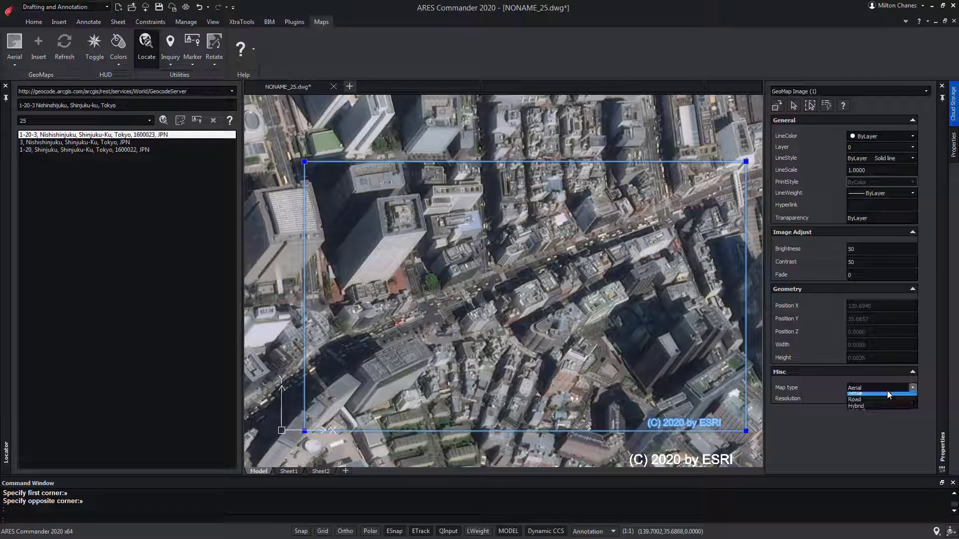
left_click(856, 402)
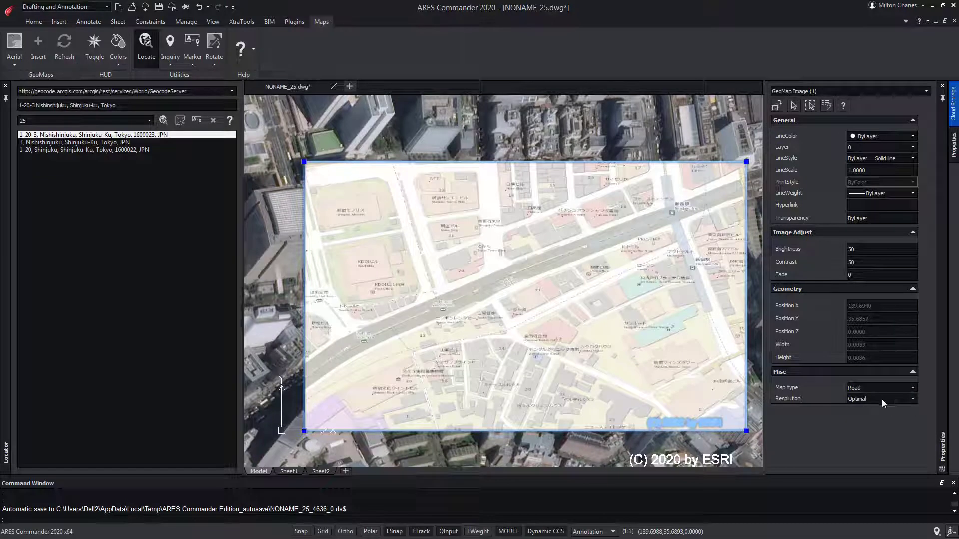
Set the map image resolution to Fine, then to Precise
left_click(882, 400)
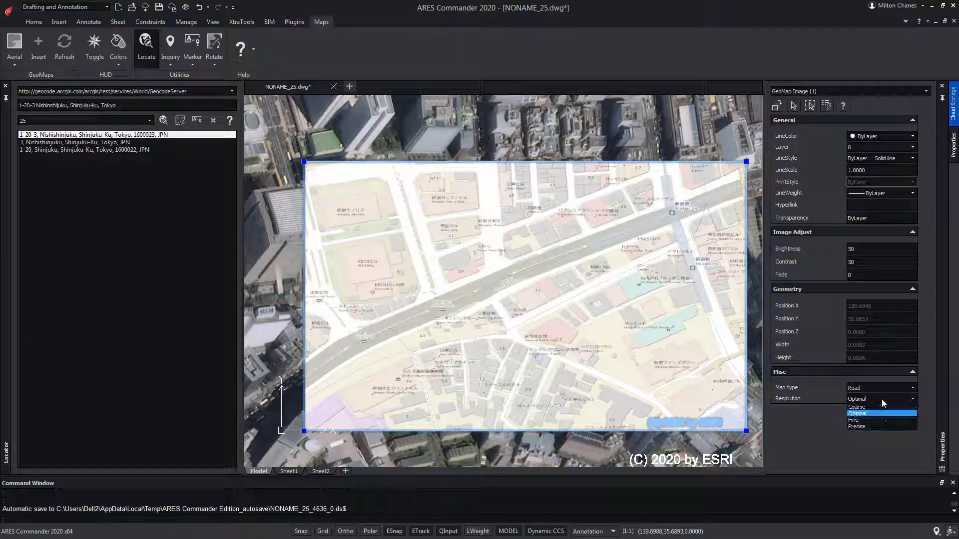
left_click(875, 420)
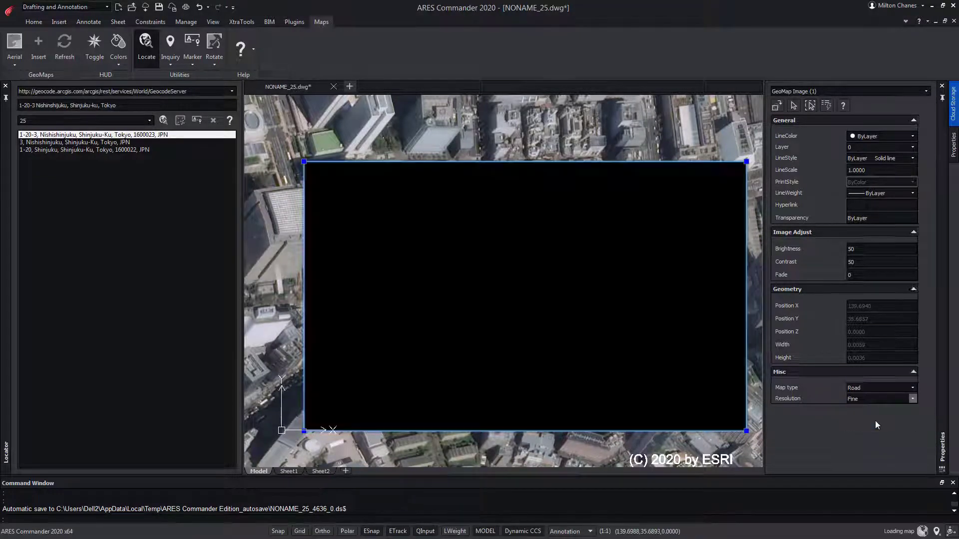
left_click(882, 400)
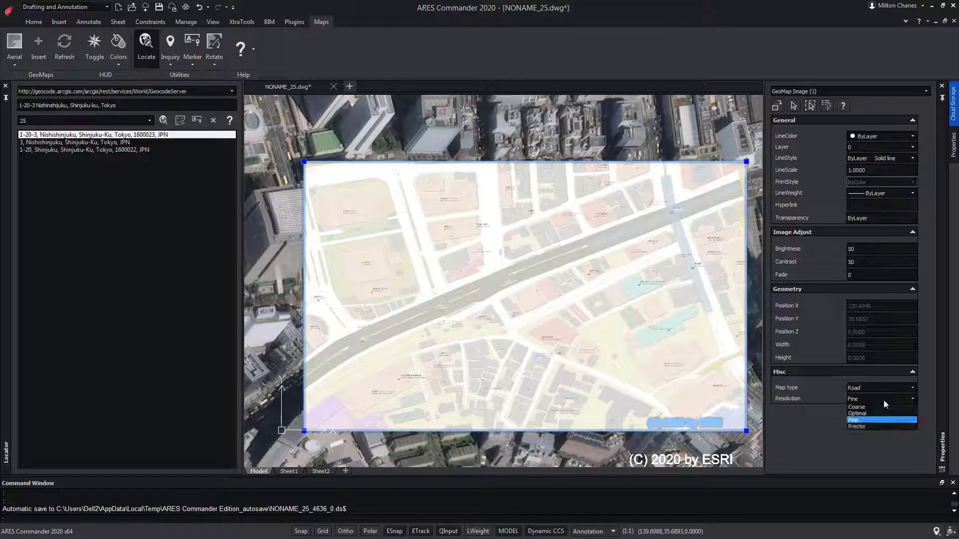
left_click(871, 424)
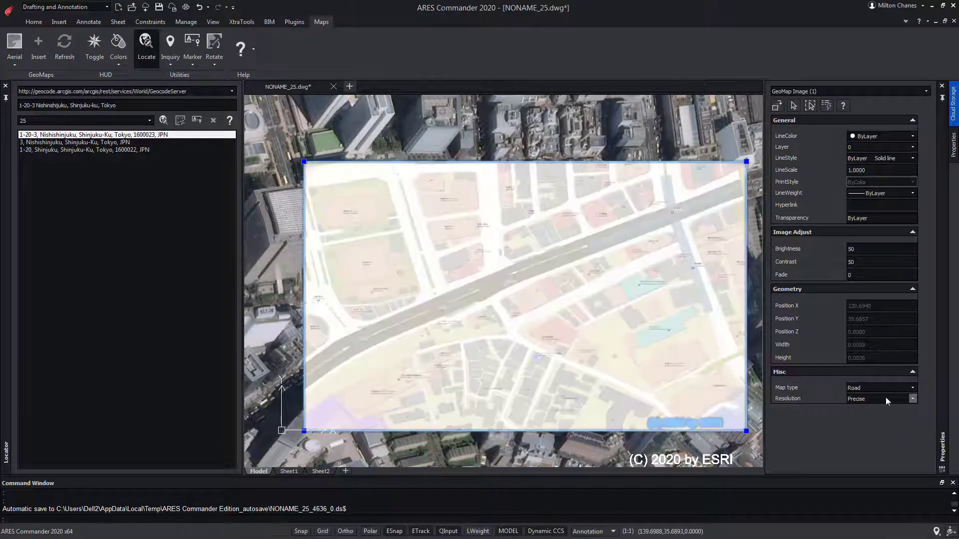
left_click(885, 397)
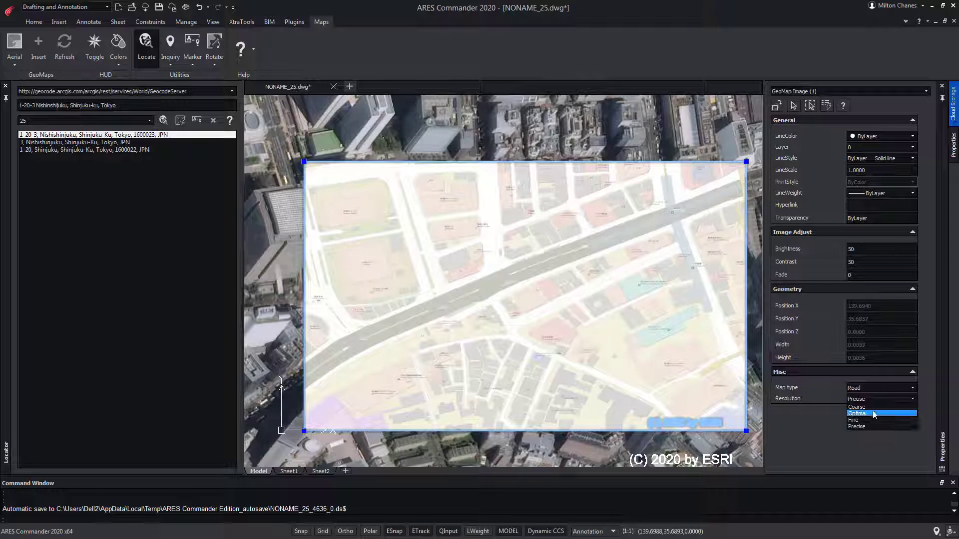
Set resolution to Optimal and preview Brightness 10 before restoring Brightness 50
left_click(873, 413)
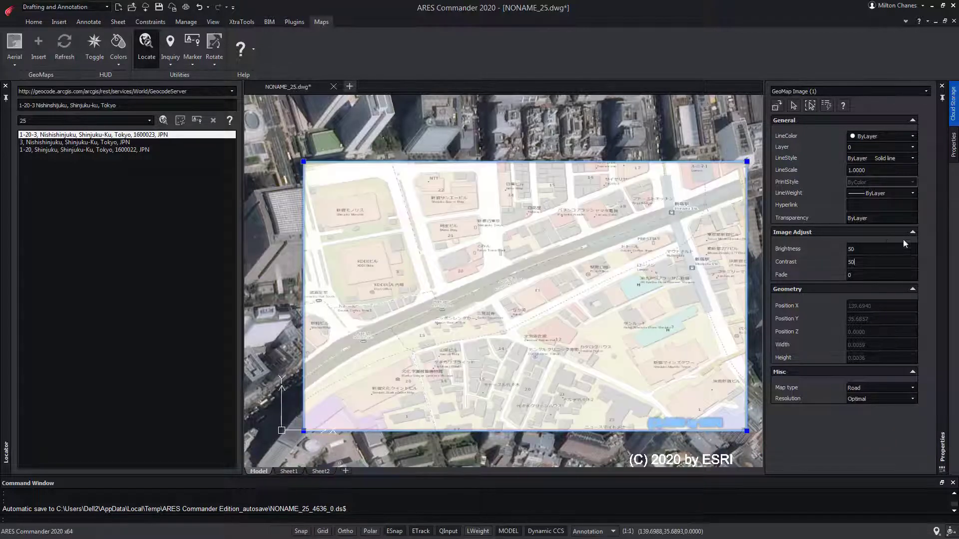
left_click(879, 249)
type("10")
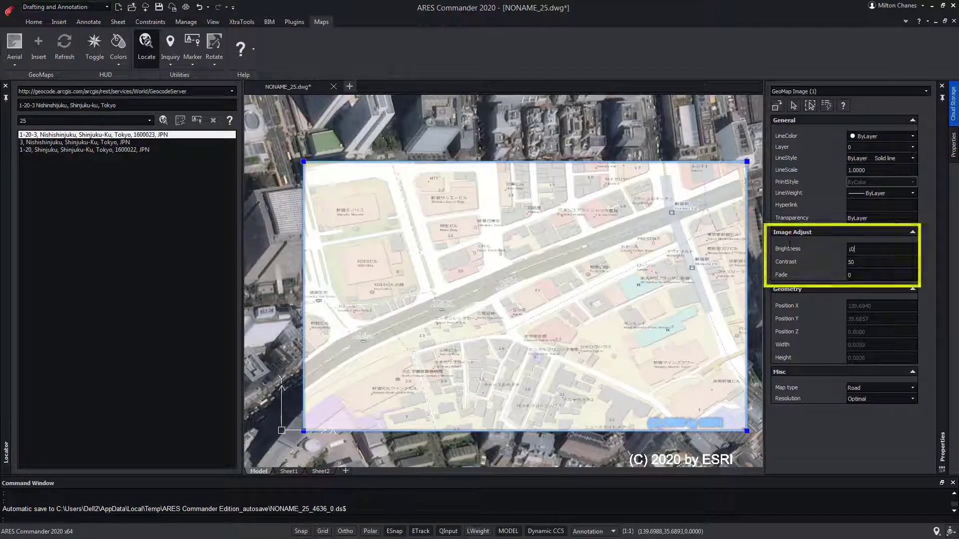
key("Tab")
left_click(825, 249)
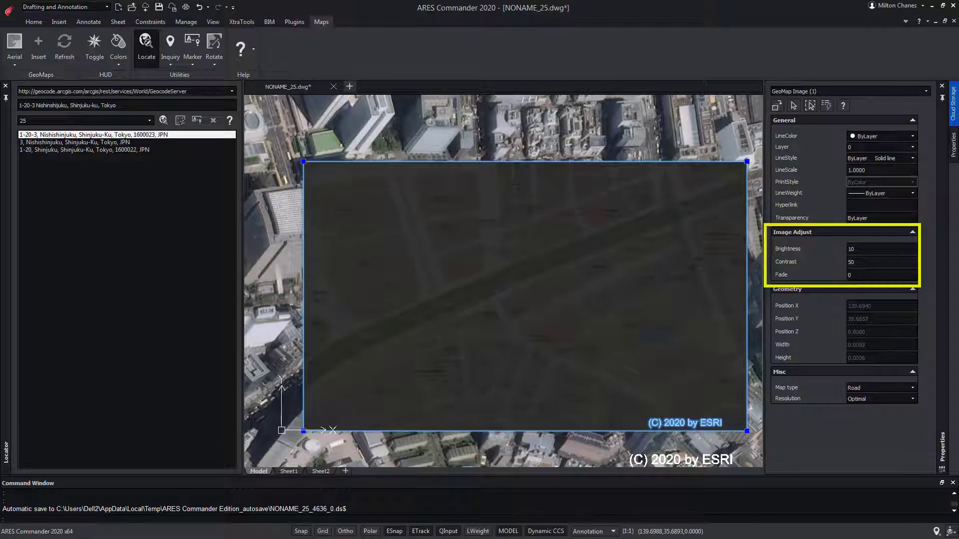
type("50")
key("Tab")
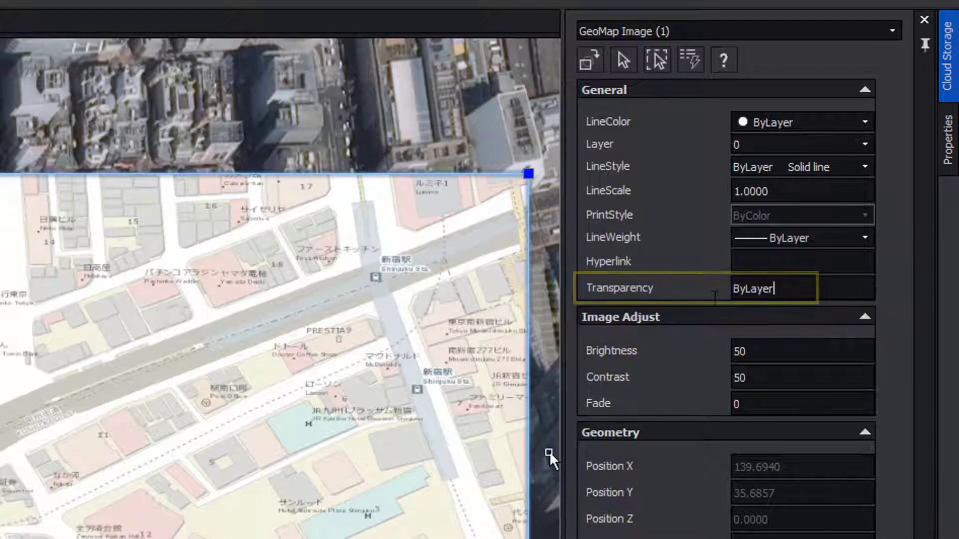
Try Transparency 50, then clear it back to ByLayer so the map is opaque
double_click(752, 289)
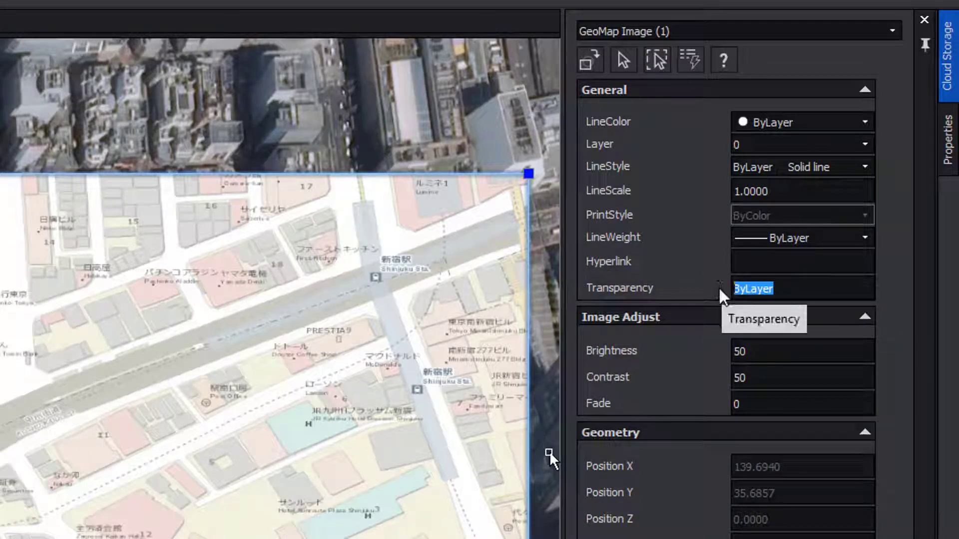
type("50")
key("Tab")
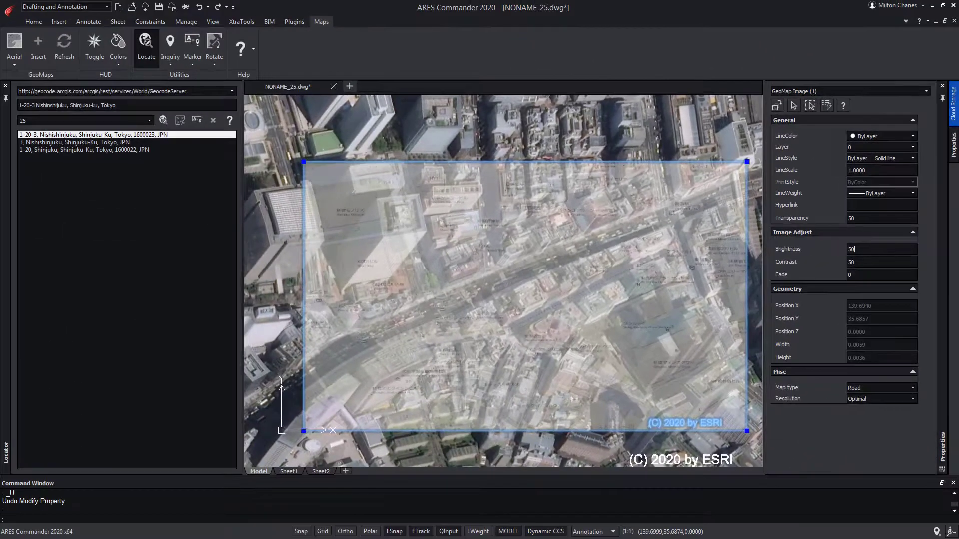
double_click(850, 217)
key("BackSpace")
key("Return")
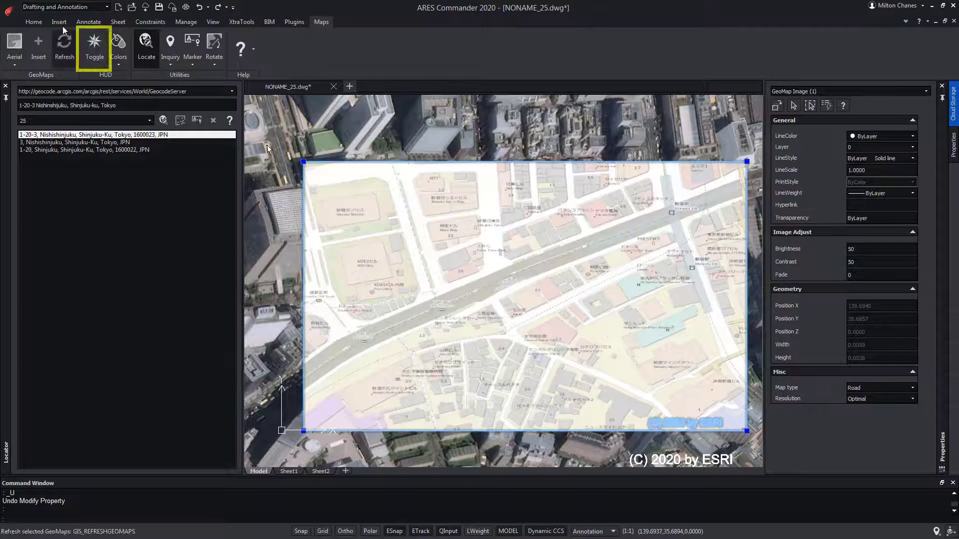
Show the map HUD, try a 165° heading, reset to north-up, and pan the view
left_click(99, 44)
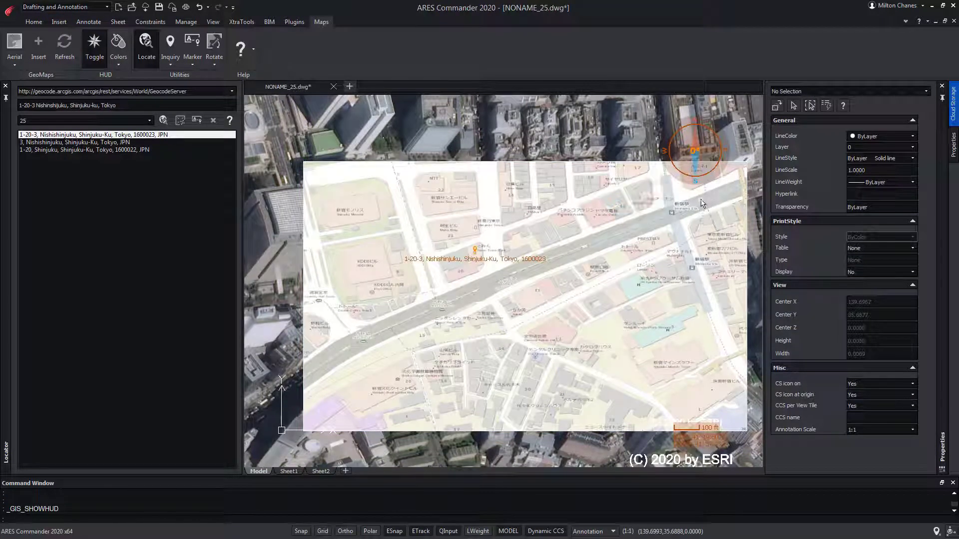
mouse_move(698, 119)
left_mouse_down()
mouse_move(683, 121)
mouse_move(712, 130)
left_mouse_up()
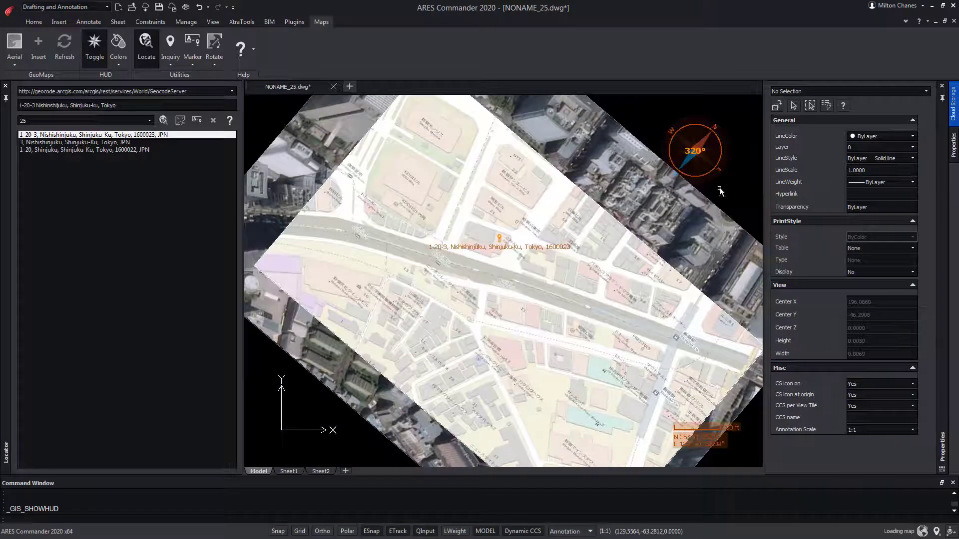
left_click(697, 155)
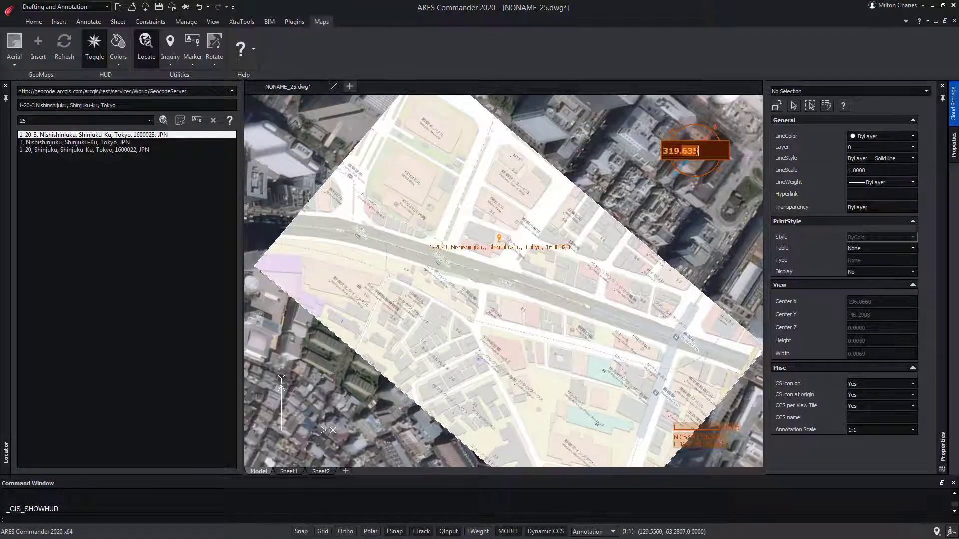
type("165")
key("Return")
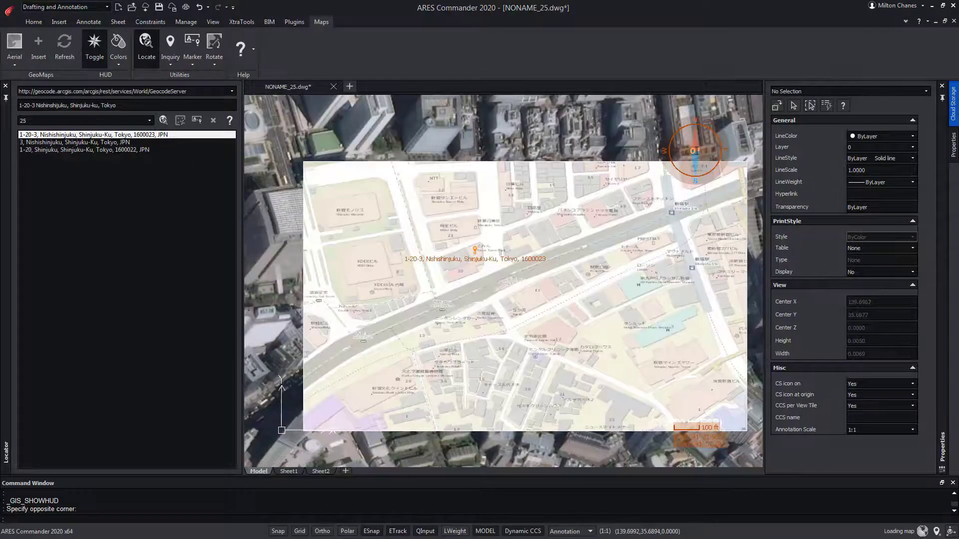
key("Escape")
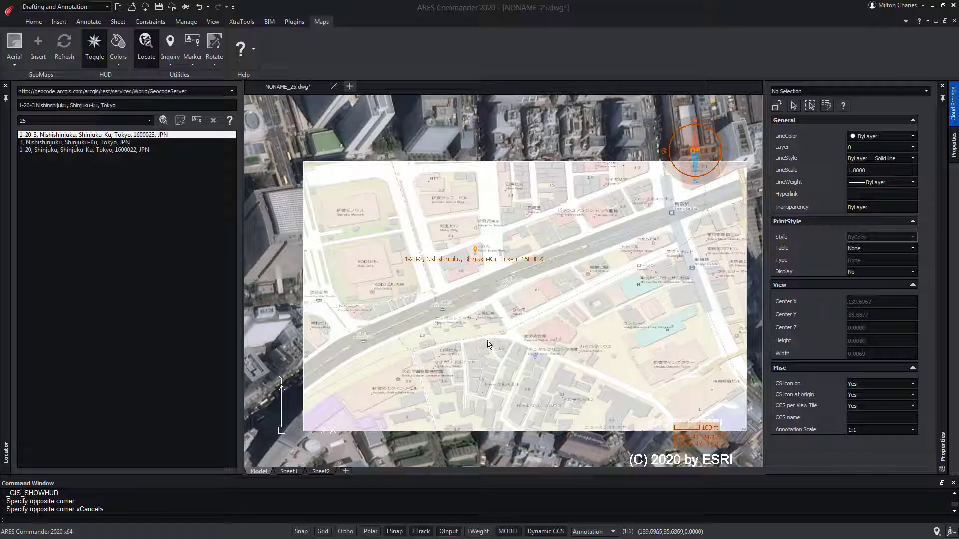
mouse_move(434, 357)
middle_mouse_down()
mouse_move(430, 349)
mouse_move(618, 205)
mouse_move(742, 145)
middle_mouse_up()
Rotate the view to a 324° heading using left and right points along the elevated road
scroll(563, 269, "down", 2)
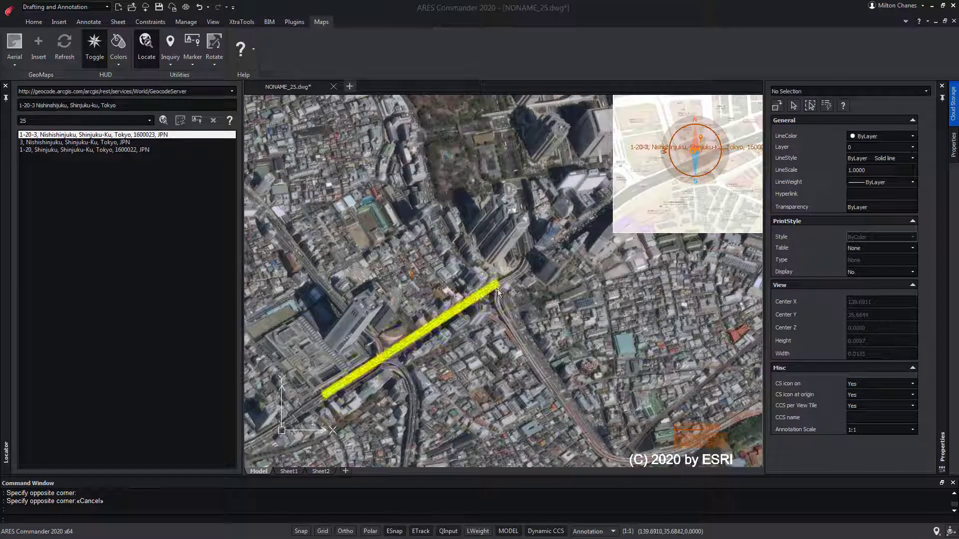
left_click(216, 63)
left_click(242, 76)
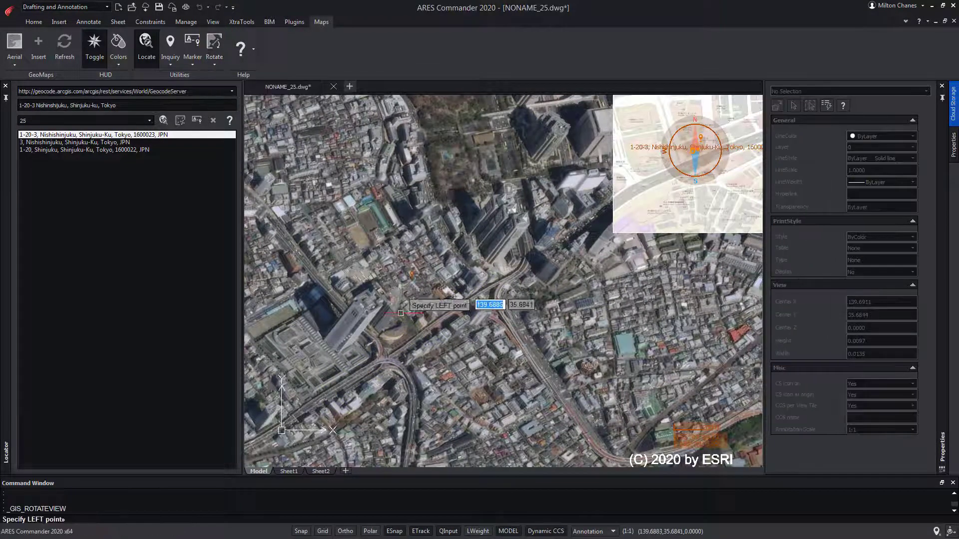
left_click(392, 354)
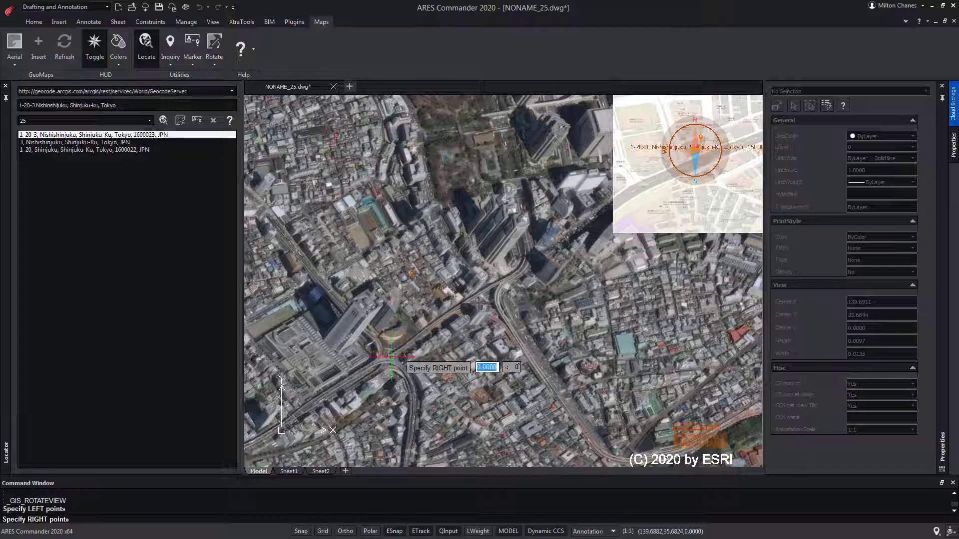
left_click(475, 297)
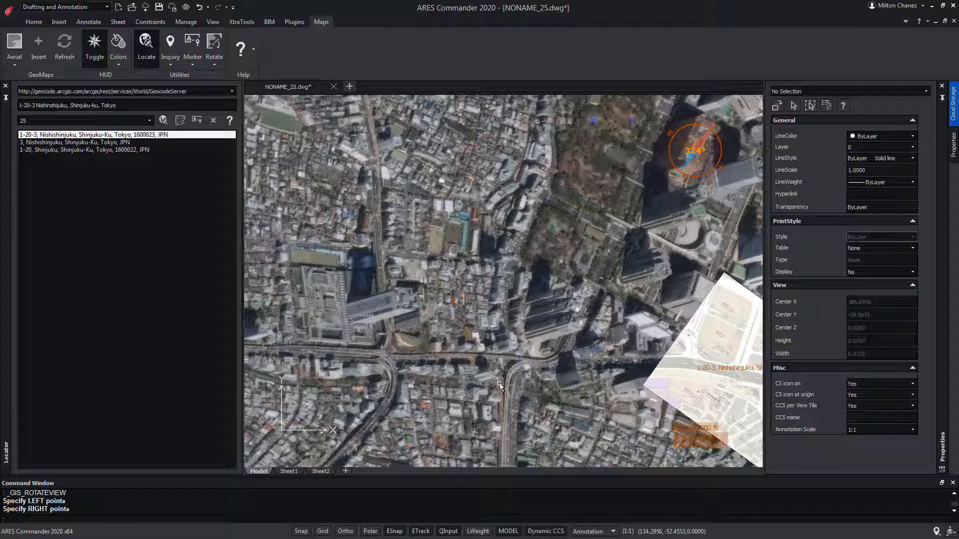
scroll(448, 427, "up", 1)
scroll(448, 427, "up", 1)
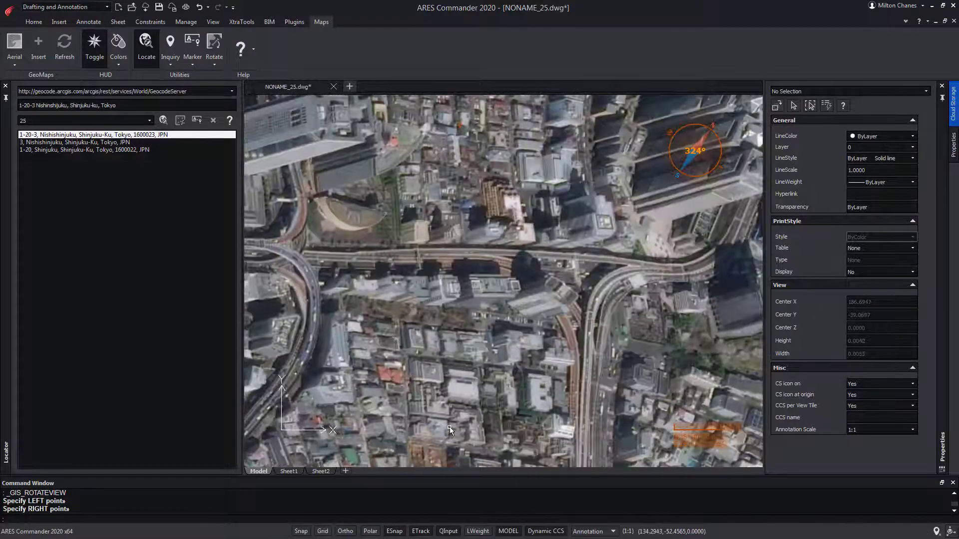
Start a new Optimal-resolution map image insertion and place its first frame corner
left_click(450, 427)
left_click(43, 57)
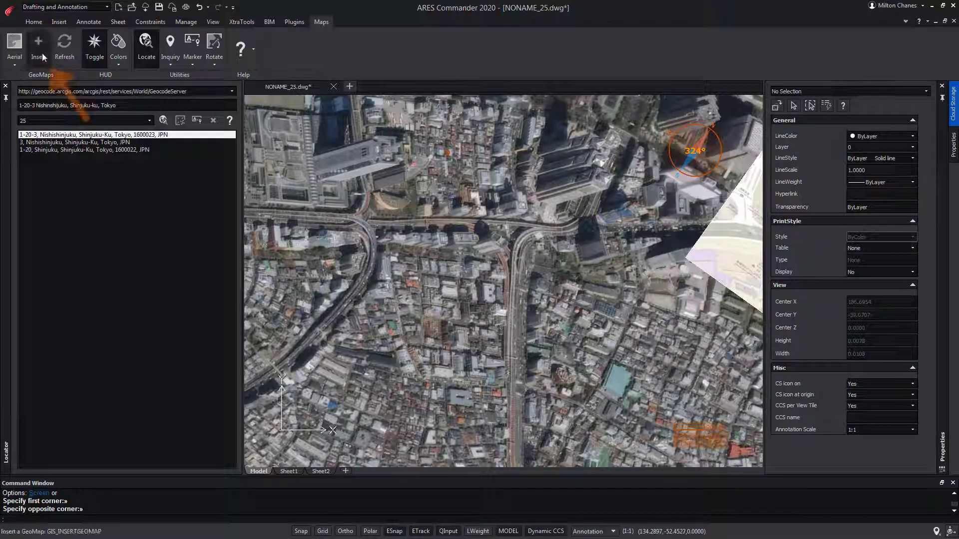
left_click(40, 50)
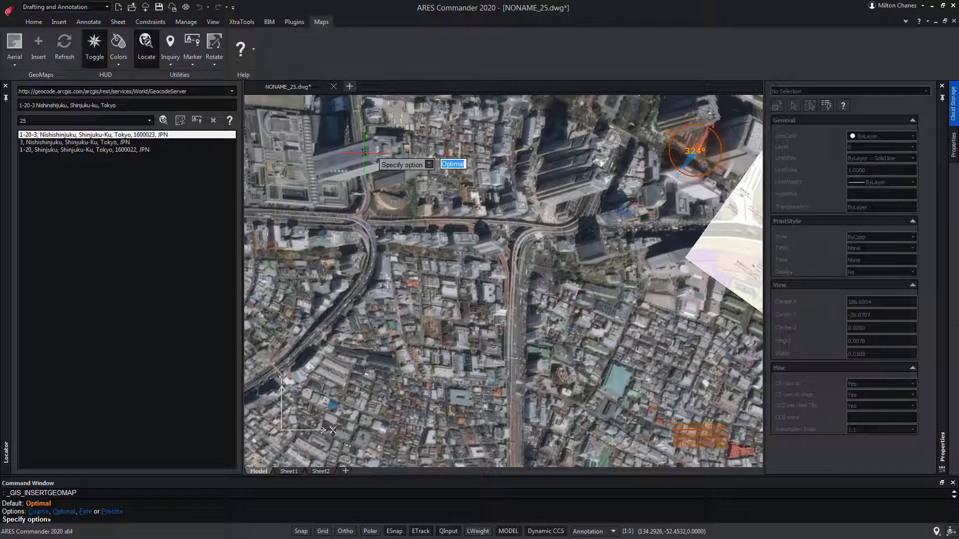
key("Return")
key("Return")
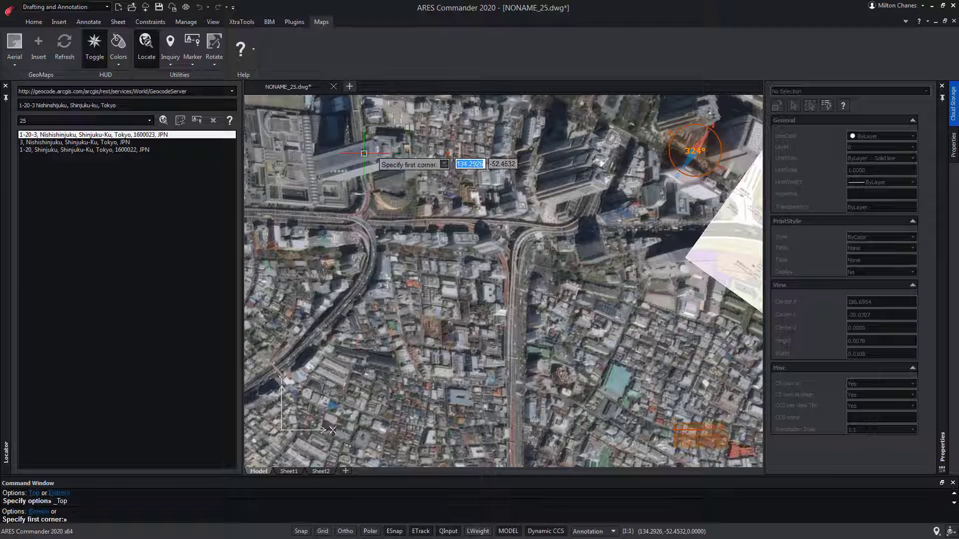
left_click(427, 101)
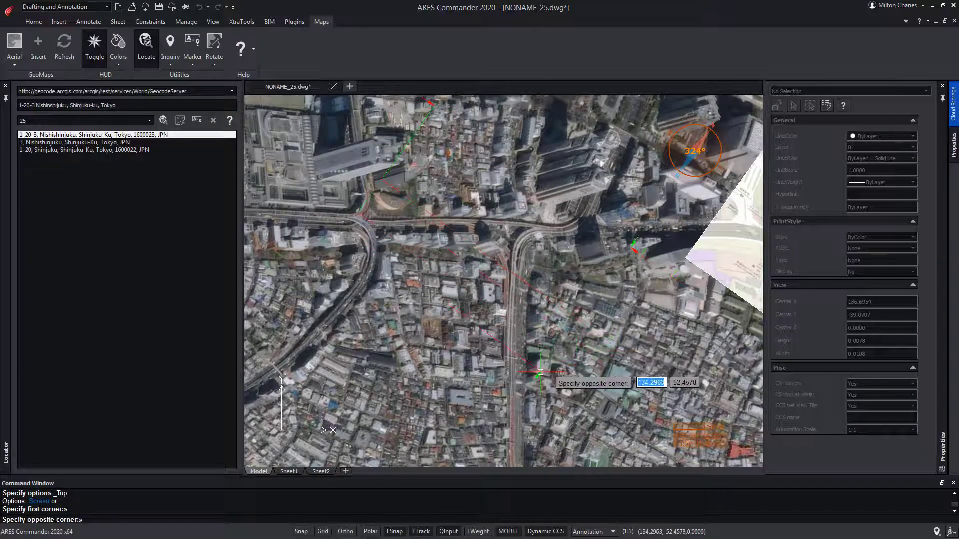
Finish the new map image with its opposite corner and set it to Road type
left_click(523, 366)
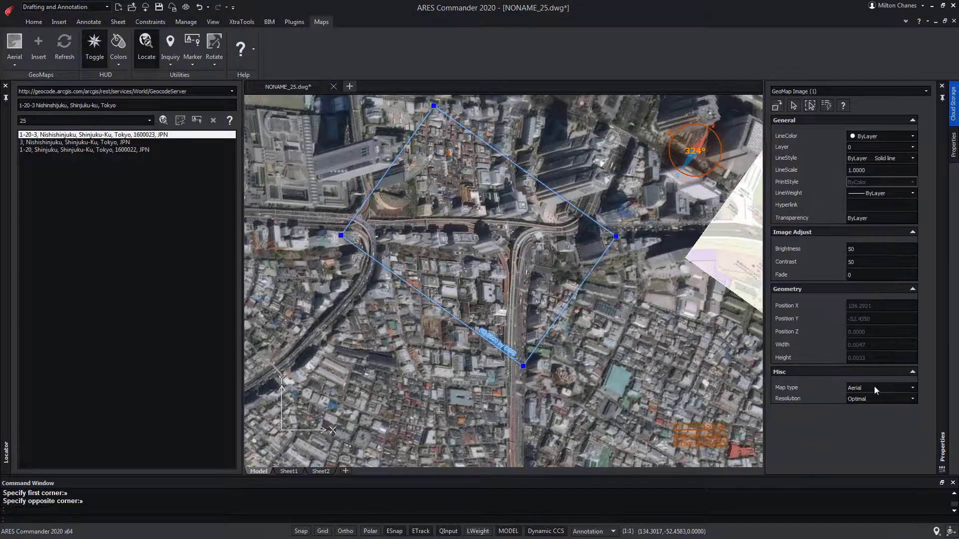
left_click(873, 387)
left_click(869, 402)
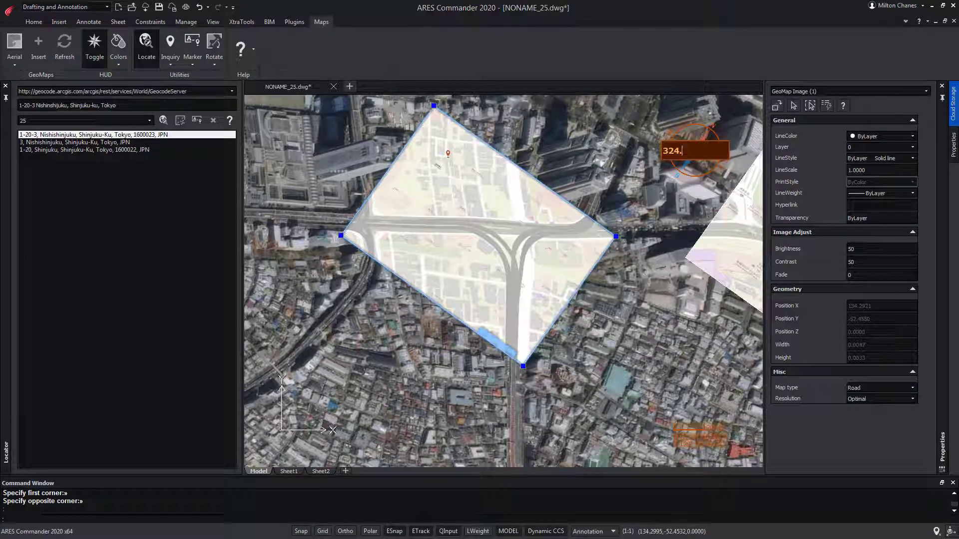
Set the compass azimuth to 0° for north-up and zoom in to about 50 ft scale
type("0")
key("Return")
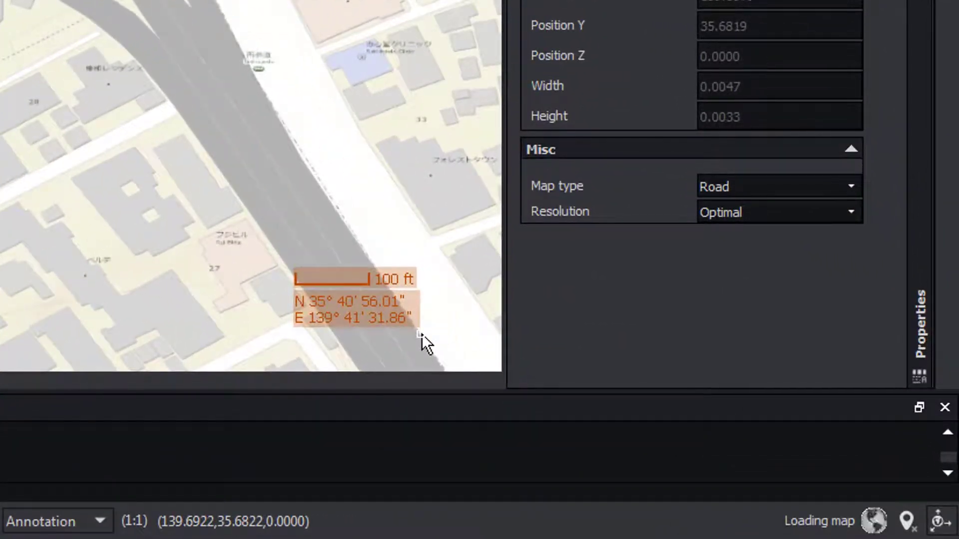
scroll(421, 334, "up", 2)
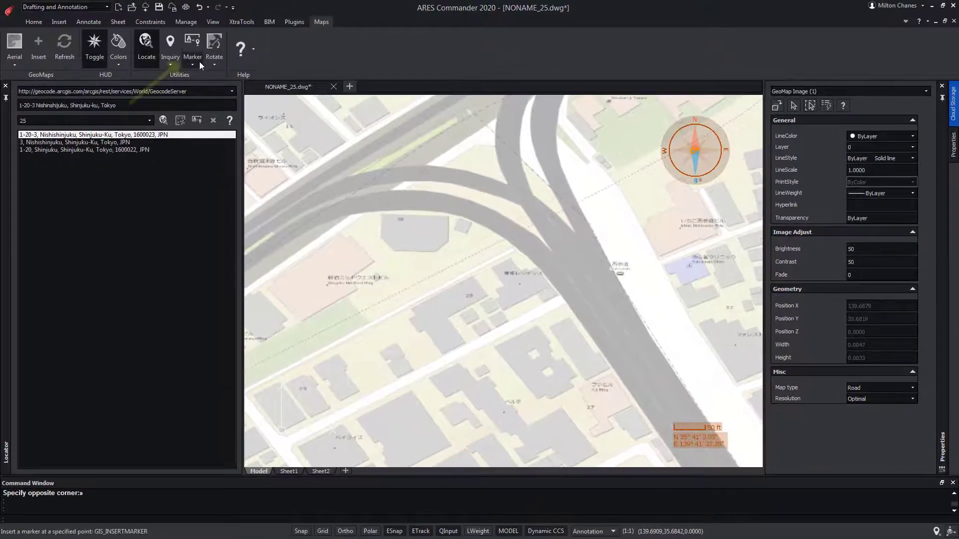
Place a position marker labelled BASE above building 30, with its label offset up-right
left_click(192, 63)
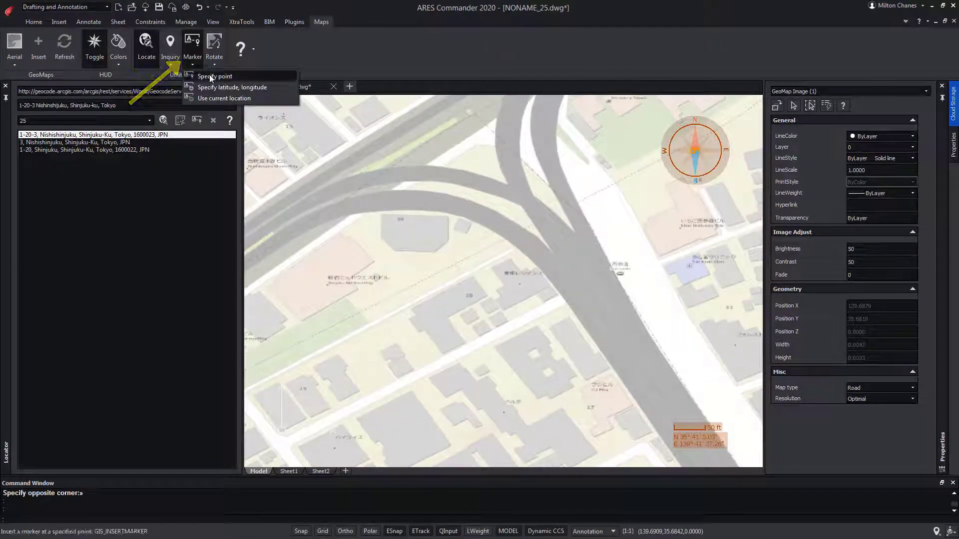
left_click(204, 76)
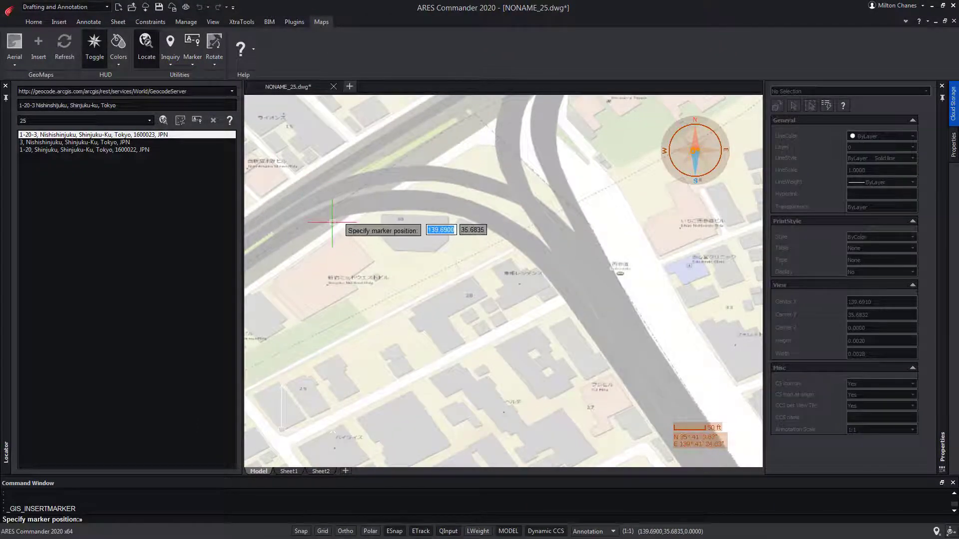
scroll(381, 215, "up", 4)
left_click(379, 214)
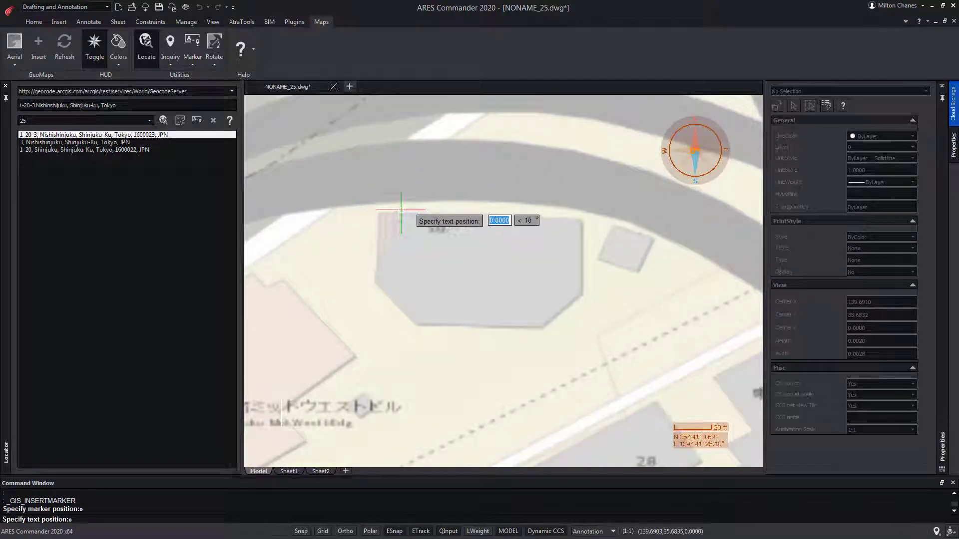
left_click(410, 183)
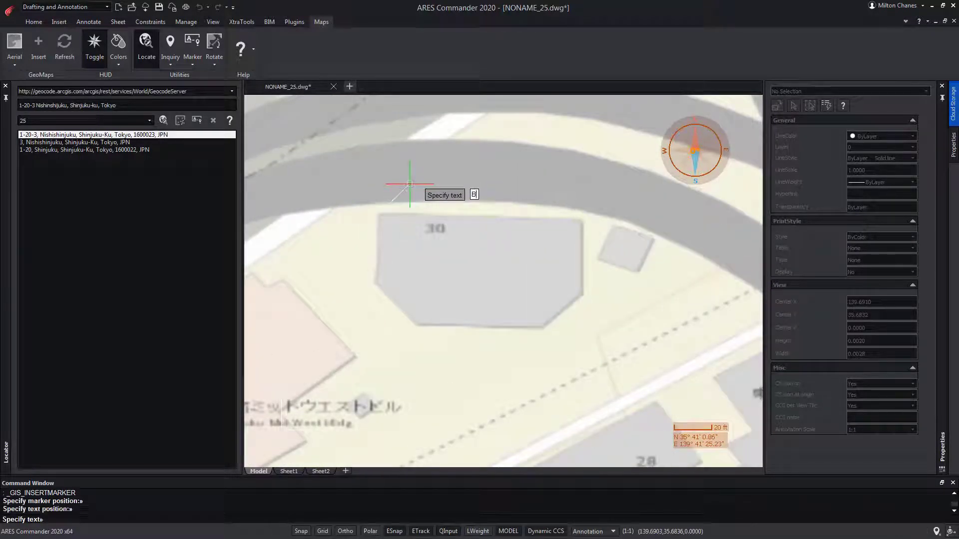
type("BASE")
key("Return")
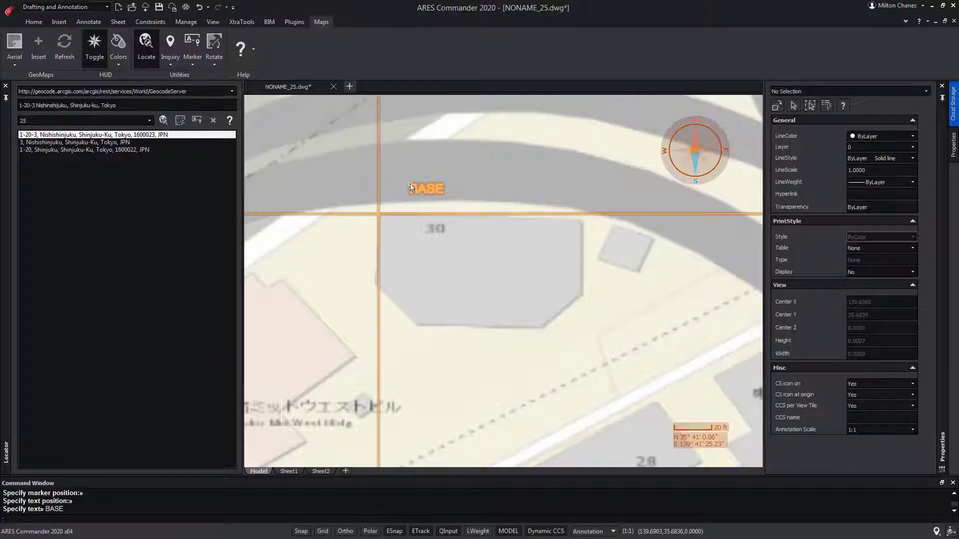
Zoom in on the marker and cancel the label-point move, clearing the selection
scroll(500, 195, "up", 1)
scroll(353, 220, "up", 2)
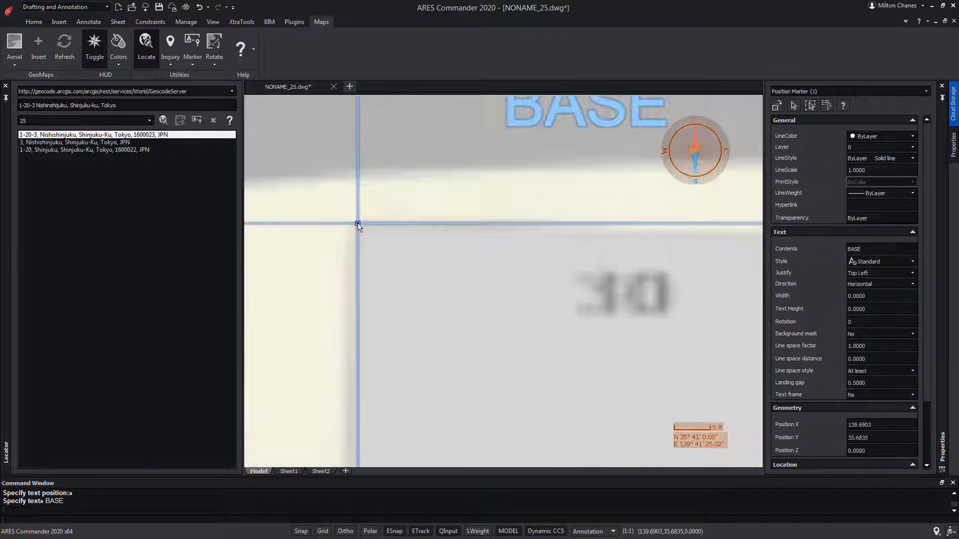
left_click(355, 224)
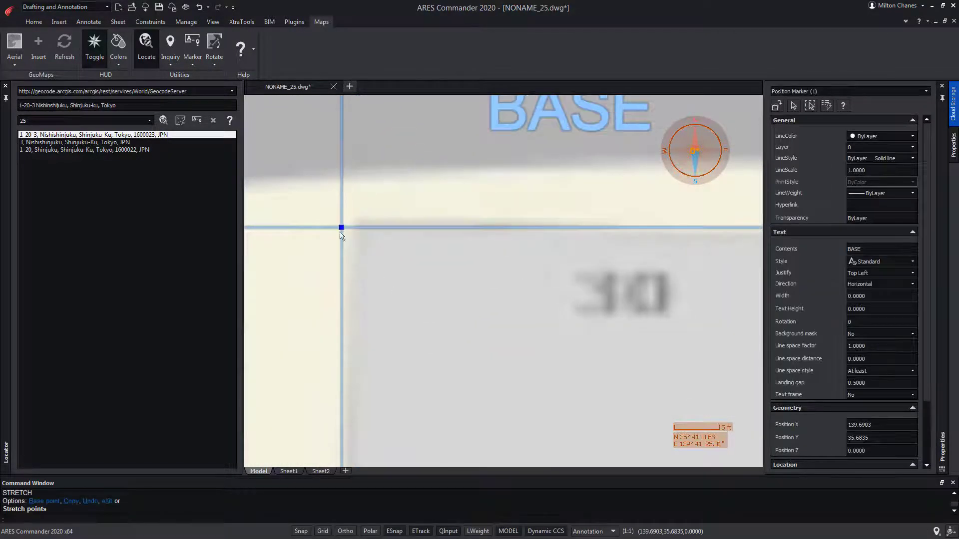
key("Escape")
scroll(377, 270, "down", 2)
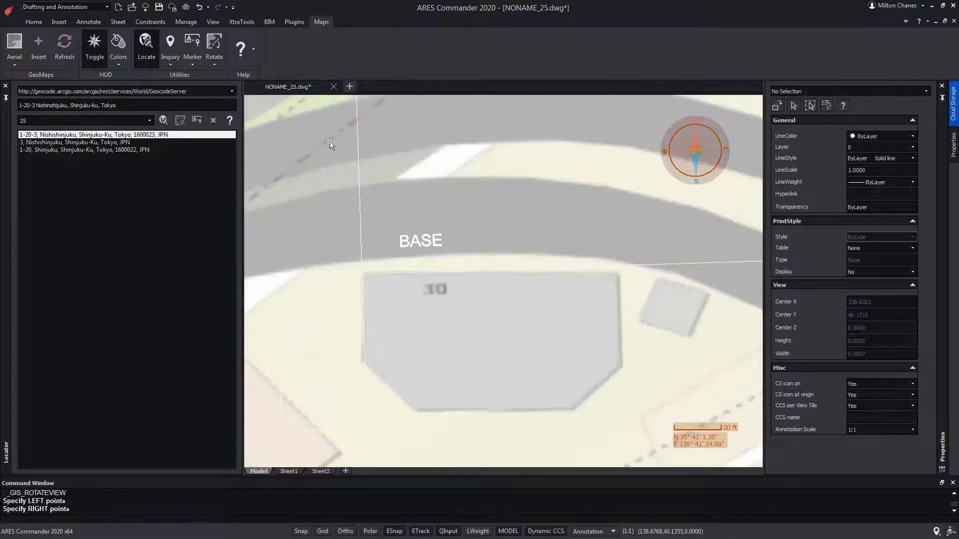
Measure the geo-referenced distance between two points across the building near BASE
left_click(170, 50)
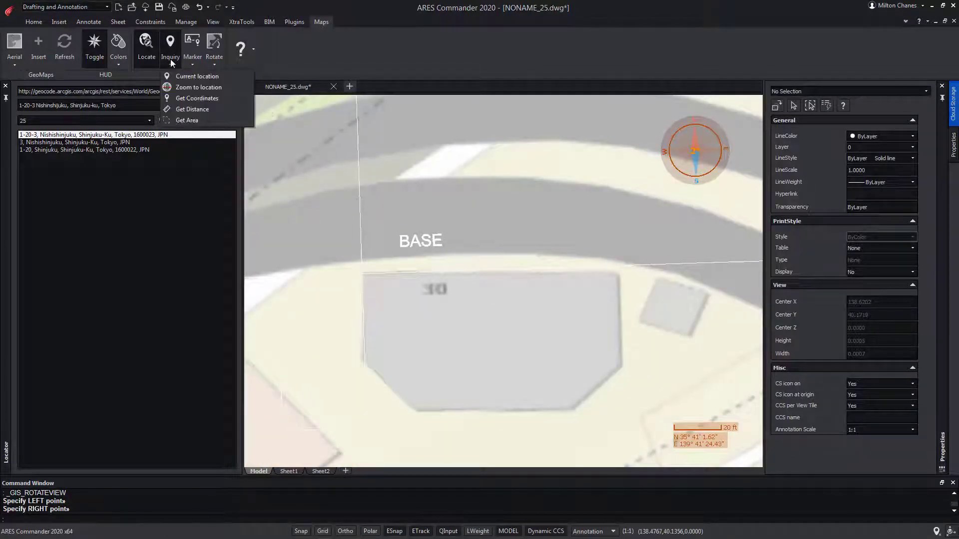
left_click(193, 109)
left_click(362, 273)
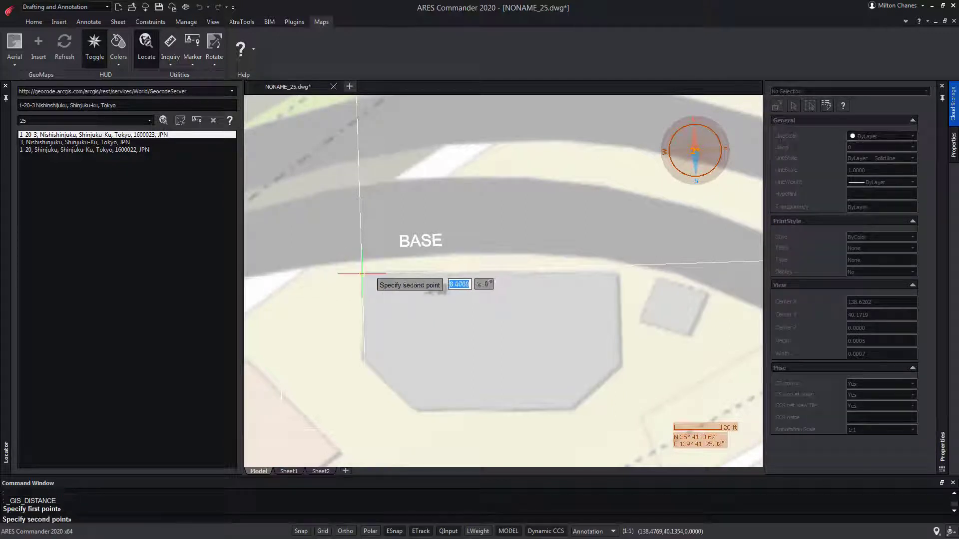
left_click(616, 273)
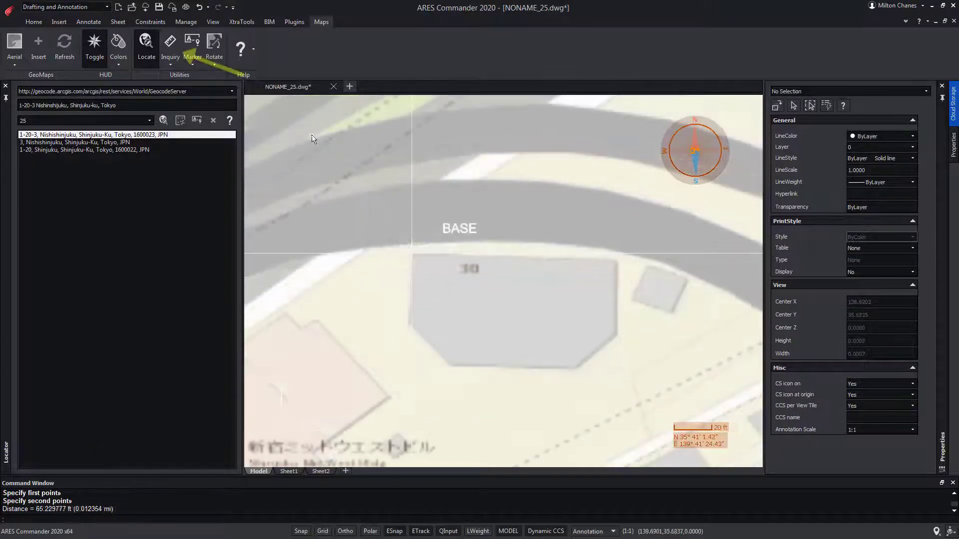
Get building 30's area (7331.957909 ft²) and perimeter (335.518870 ft) from its corners
left_click(175, 64)
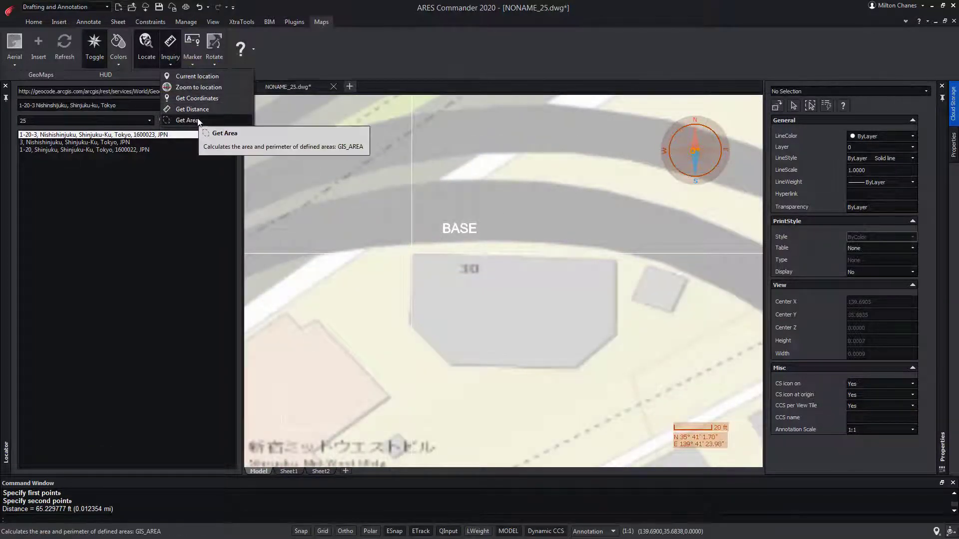
left_click(198, 122)
left_click(451, 365)
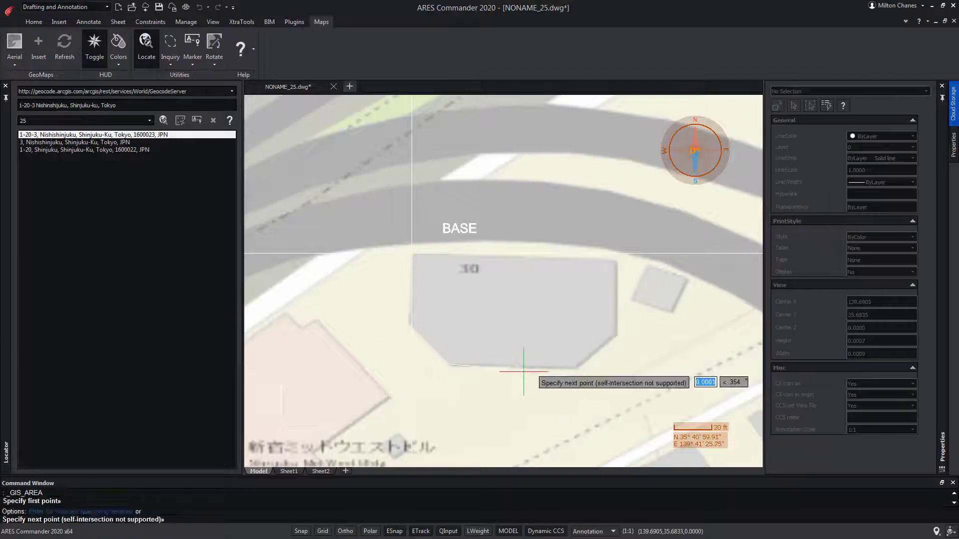
left_click(577, 369)
left_click(615, 334)
left_click(615, 260)
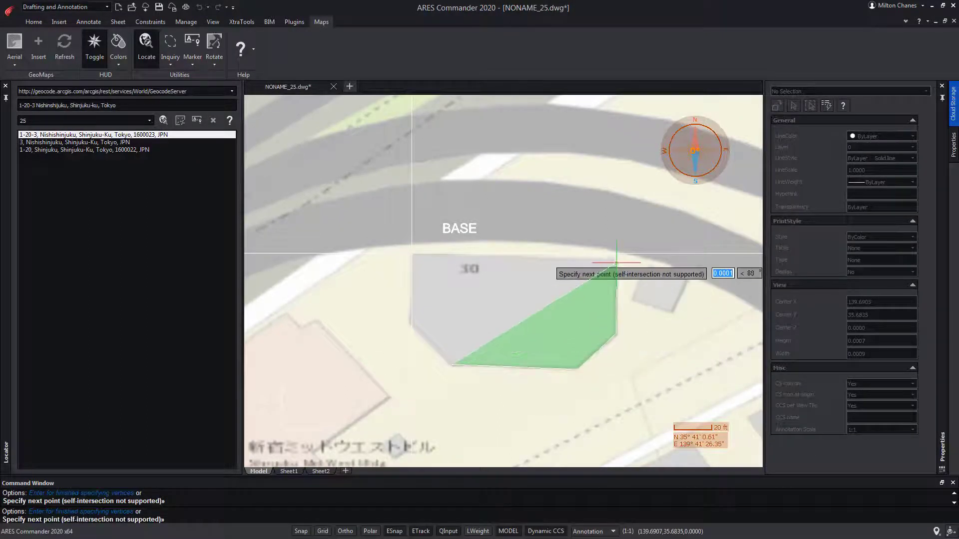
left_click(411, 254)
key("Return")
scroll(510, 345, "up", 2)
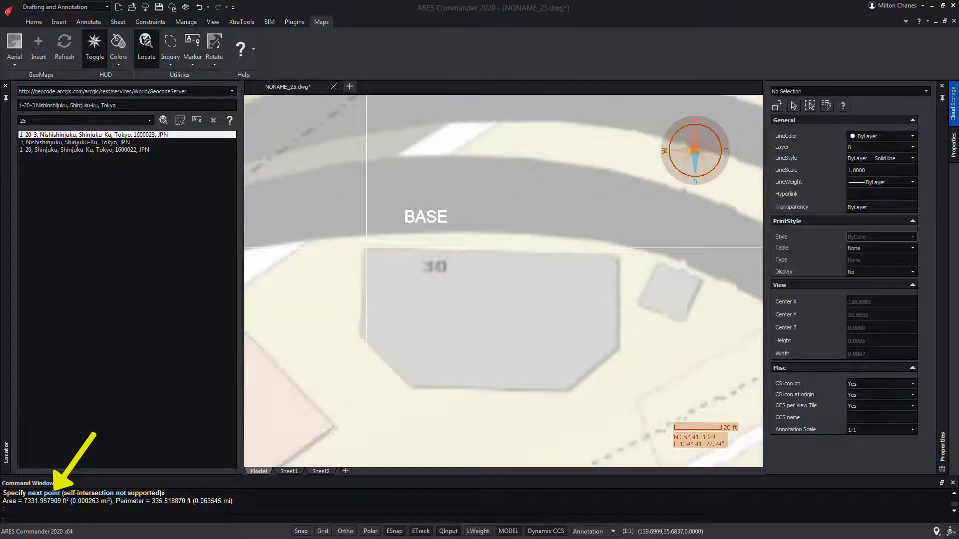
Trace building 30's six corners and bevels with a blue polyline closed at the lower-left start
left_click(34, 21)
left_click(38, 45)
left_click(407, 388)
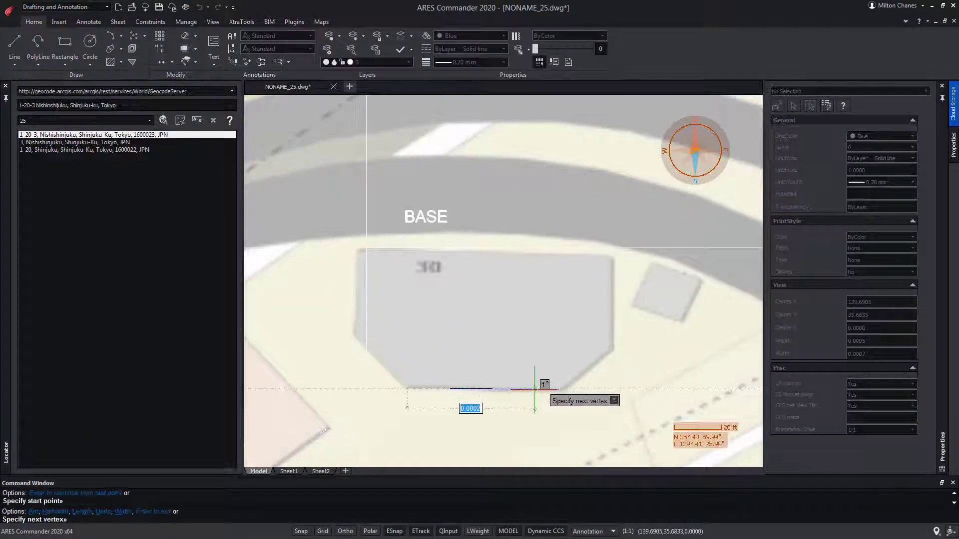
left_click(563, 389)
left_click(612, 348)
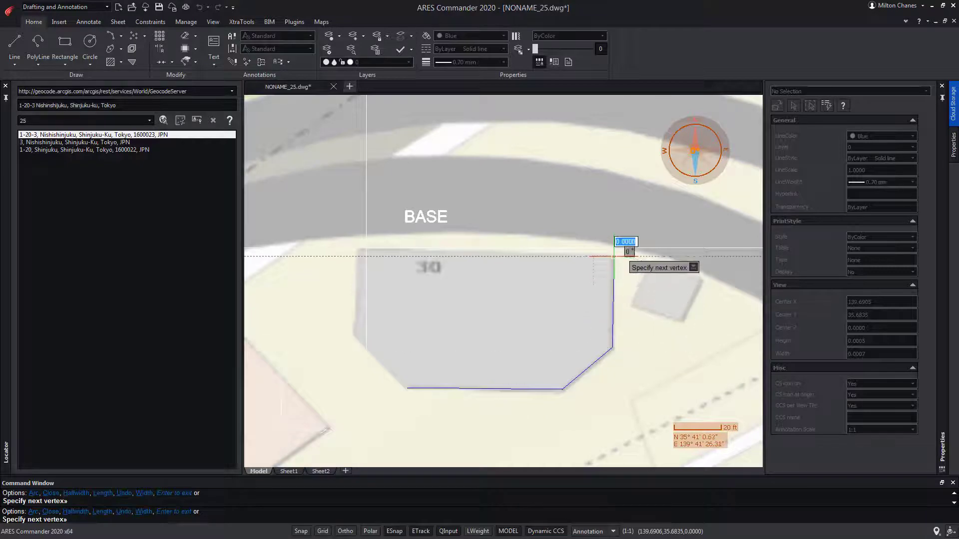
left_click(613, 255)
left_click(360, 249)
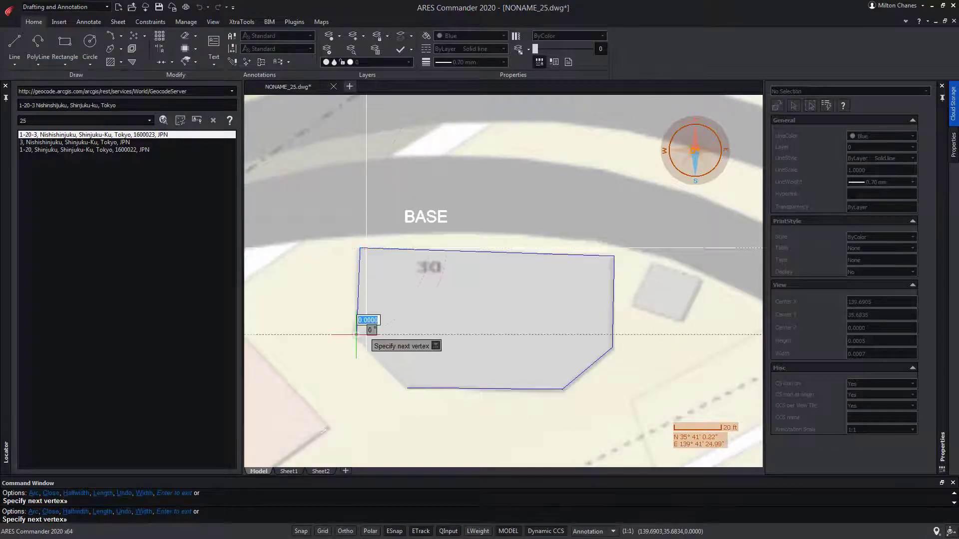
left_click(356, 334)
left_click(407, 388)
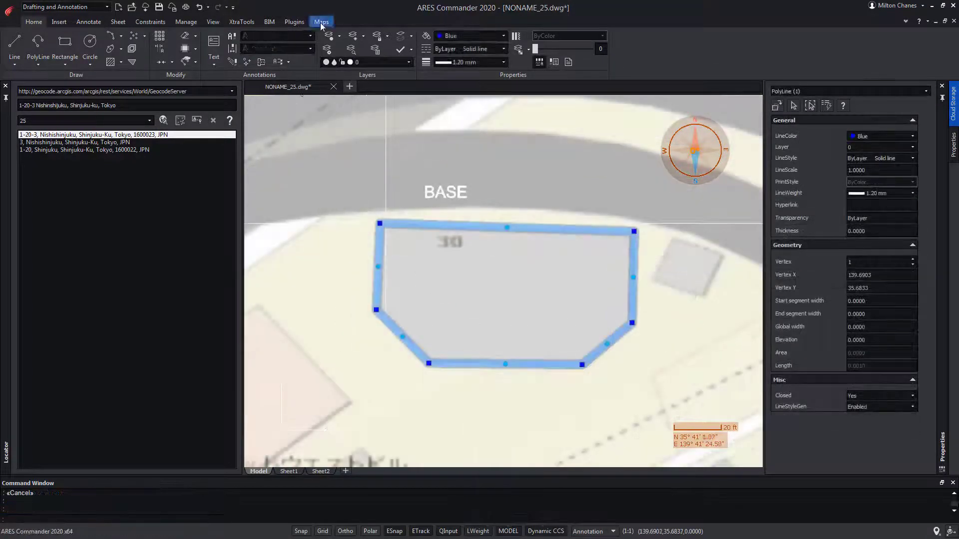
Rotate the map so the building's top edge lines up horizontally
left_click(321, 22)
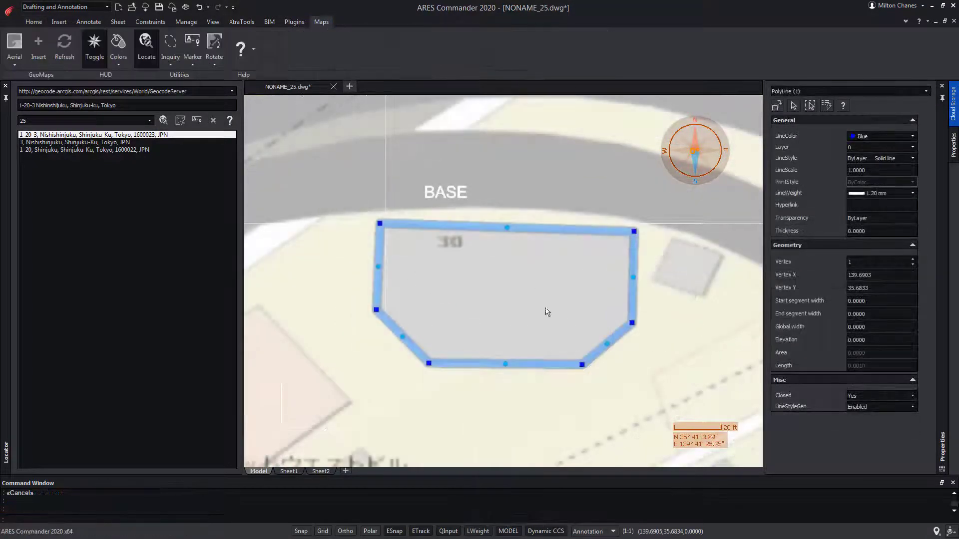
left_click(214, 63)
left_click(235, 98)
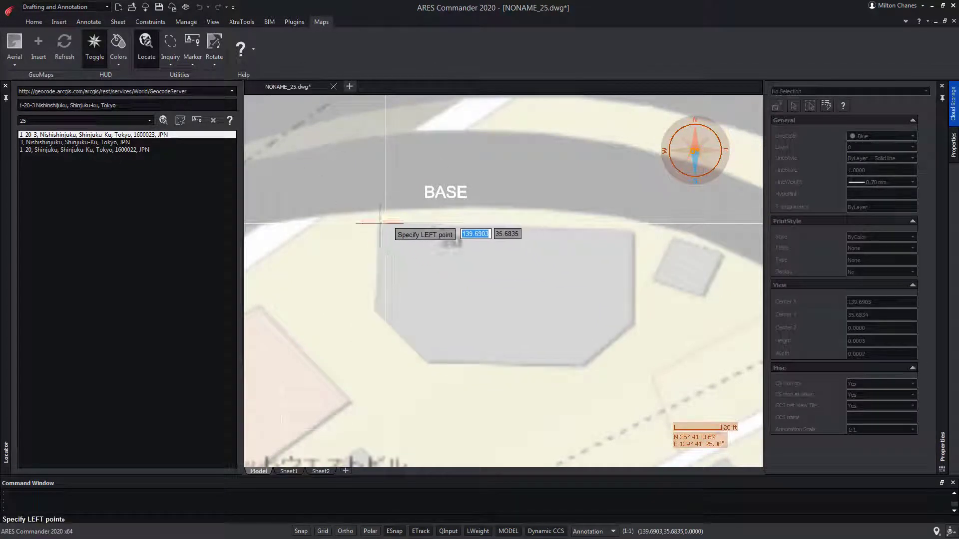
left_click(379, 223)
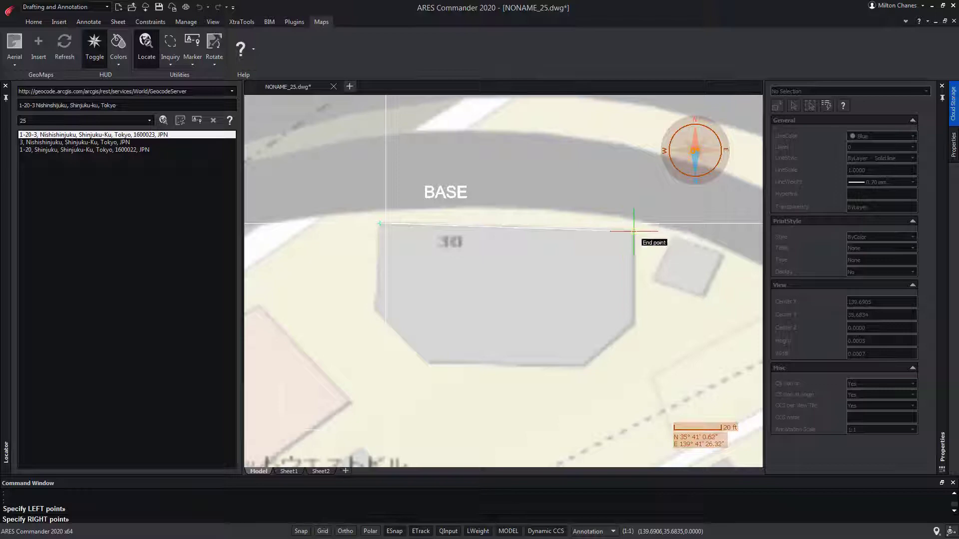
left_click(634, 232)
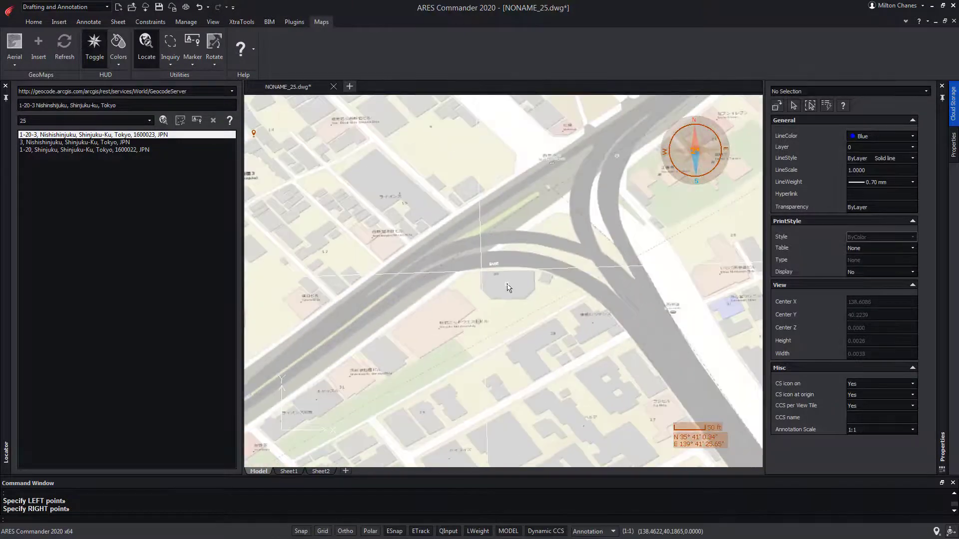
Enter 20 as the road-map image's Transparency value in Properties
left_click(508, 285)
left_click(816, 218)
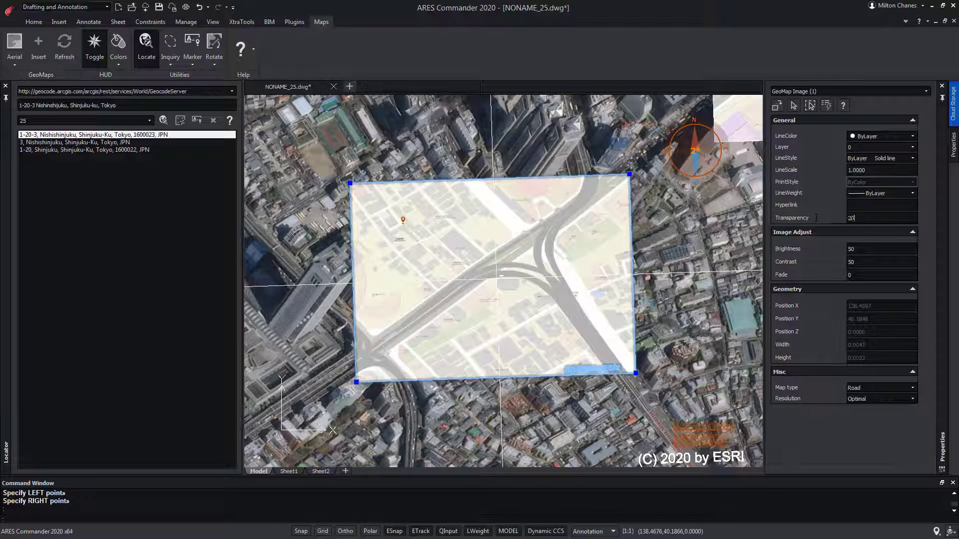
type("20")
key("Tab")
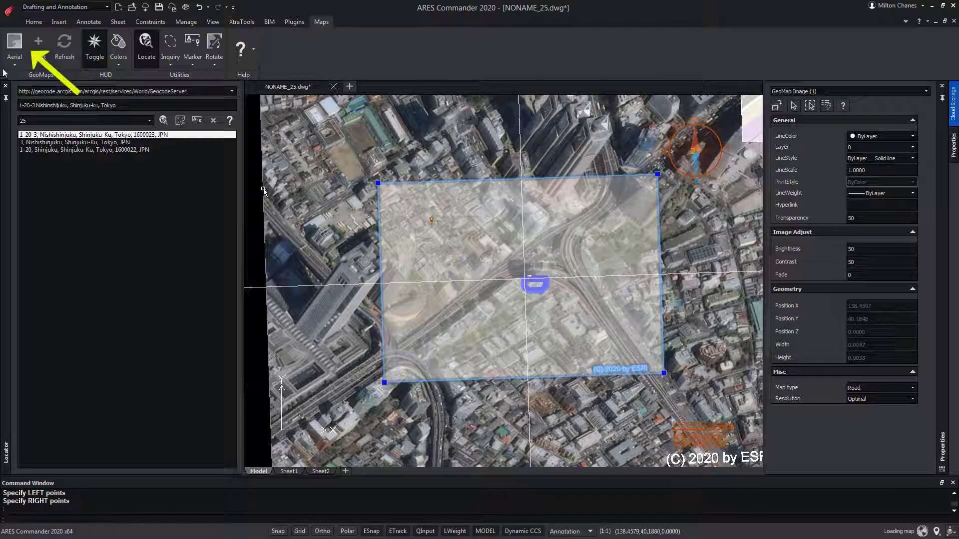
Set the Aerial basemap to Off and clear the map image selection
left_click(15, 64)
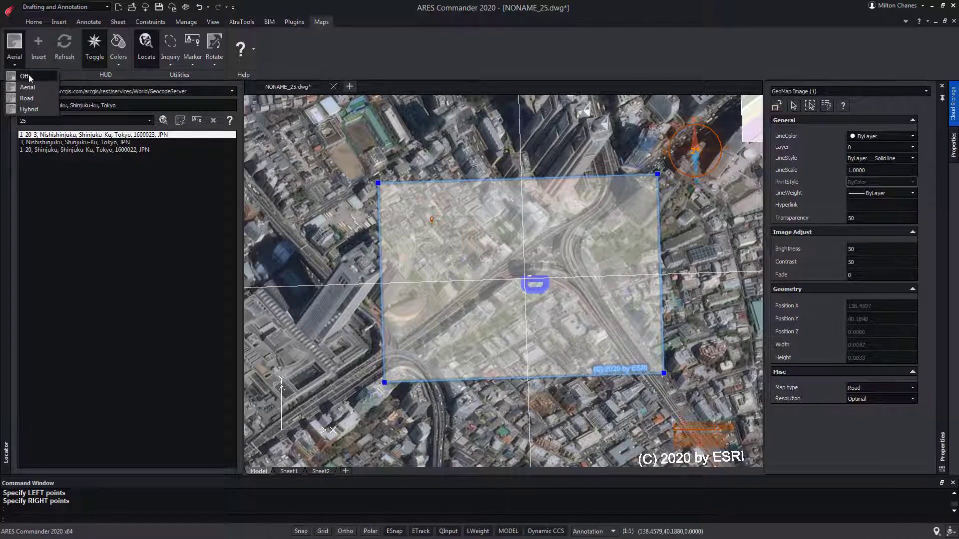
left_click(25, 77)
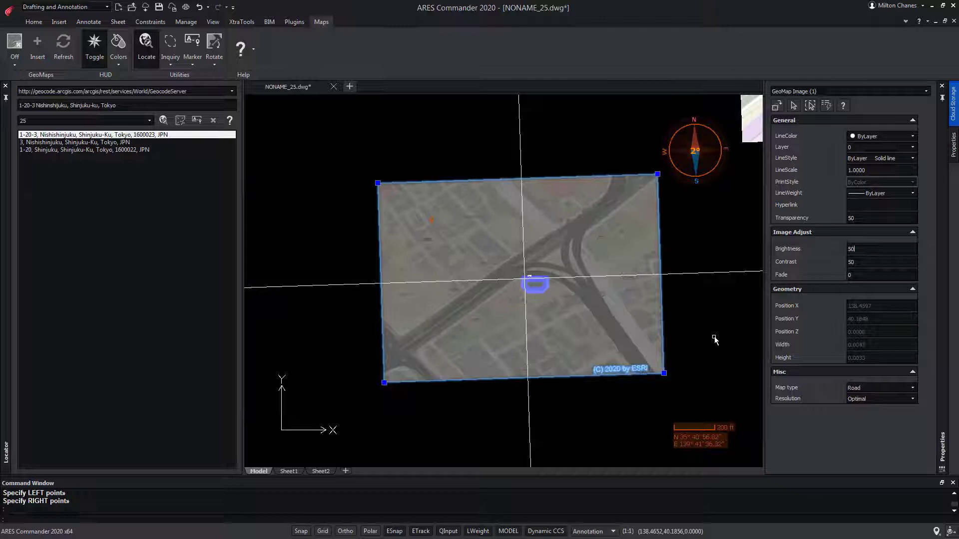
key("Escape")
Trace the larger building southwest of BASE with a nine-vertex blue polyline
left_click(34, 22)
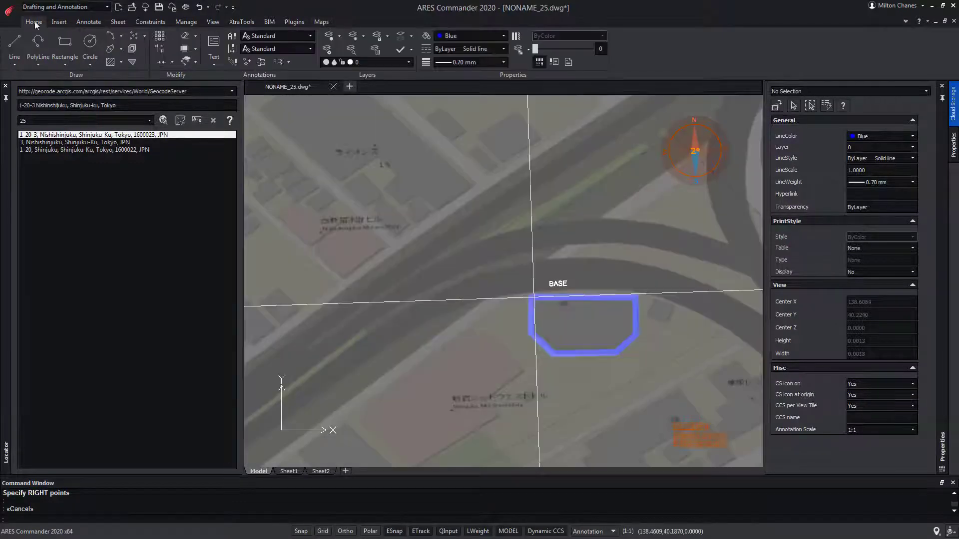
left_click(39, 42)
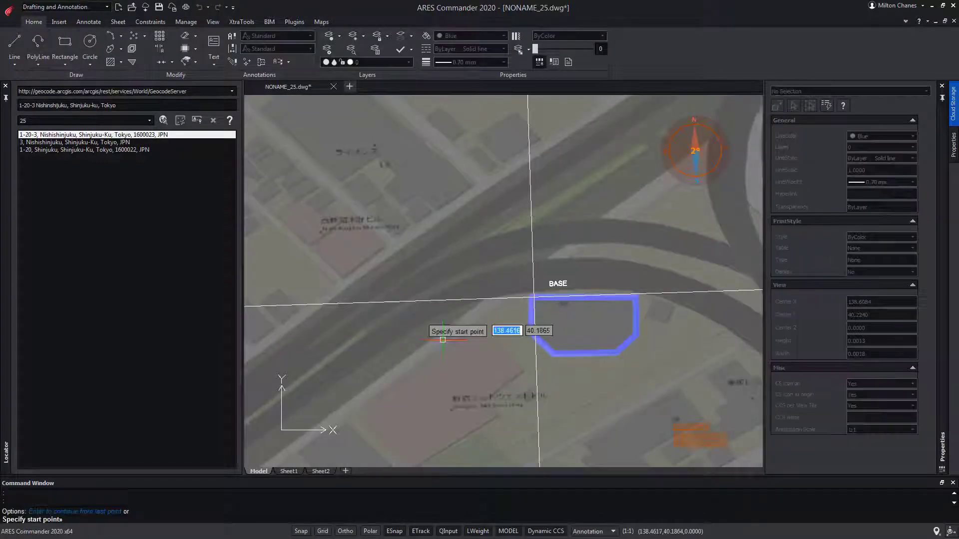
scroll(412, 314, "up", 2)
left_click(353, 261)
left_click(439, 339)
left_click(573, 254)
left_click(549, 234)
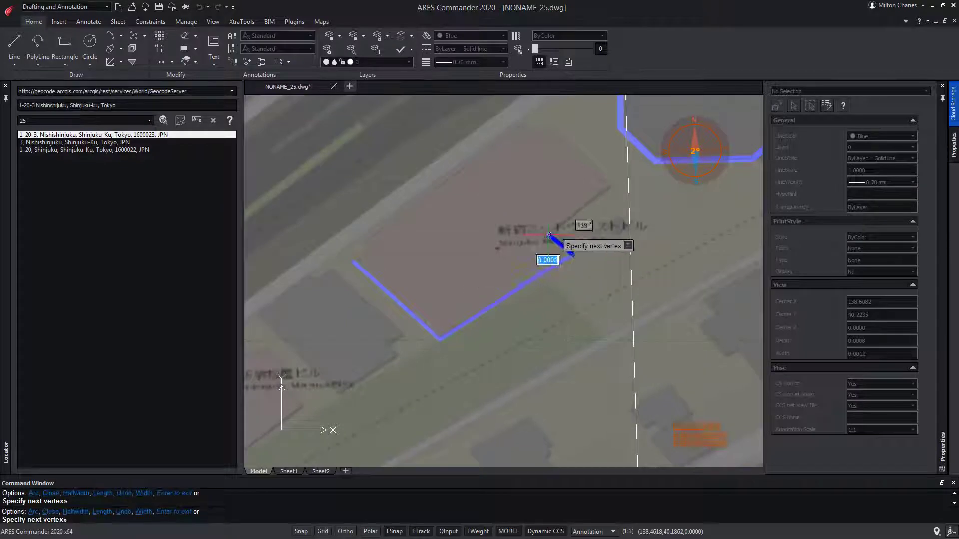
left_click(610, 187)
left_click(549, 127)
left_click(537, 132)
left_click(527, 122)
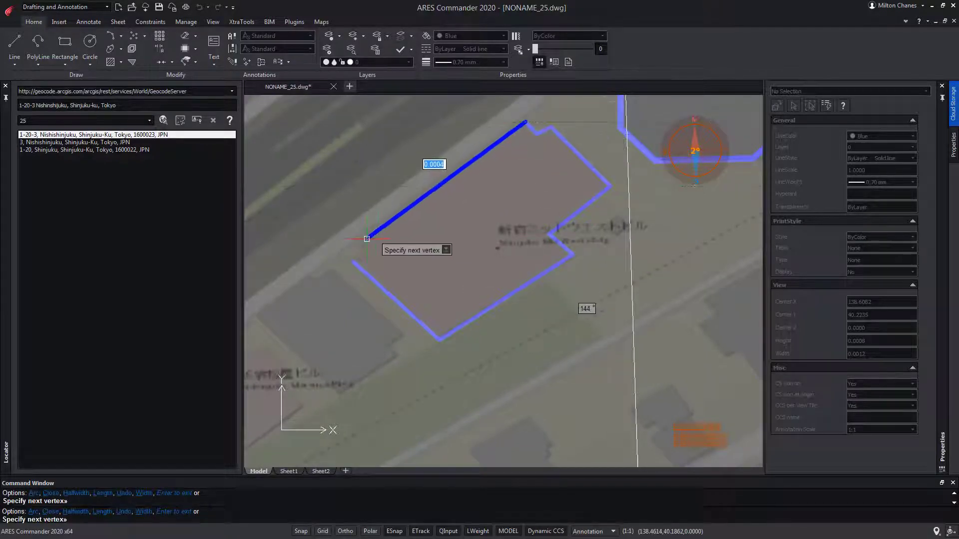
left_click(367, 243)
key("Return")
scroll(436, 279, "down", 3)
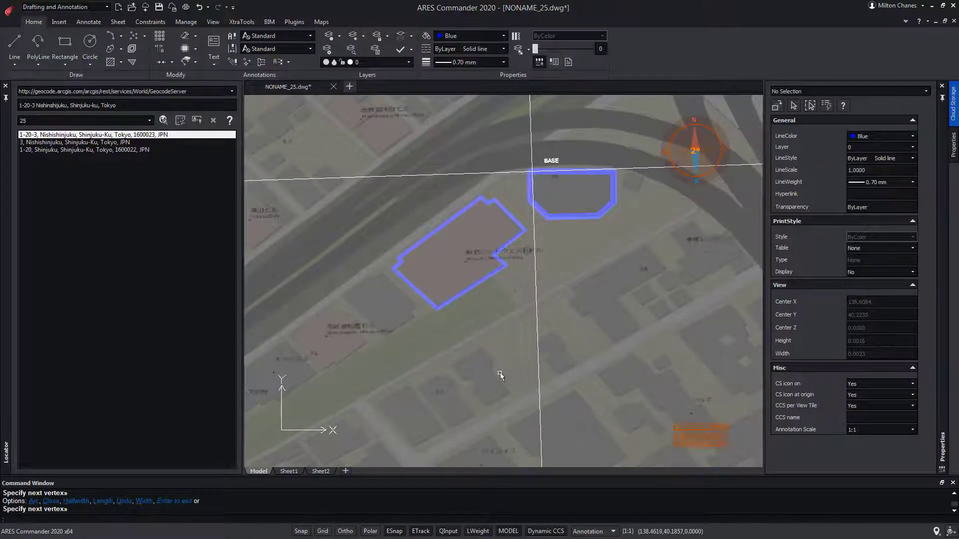
Draw a blue polyline along the elevated highway from top right to lower left
middle_click_drag(500, 372, 724, 330)
left_click(37, 42)
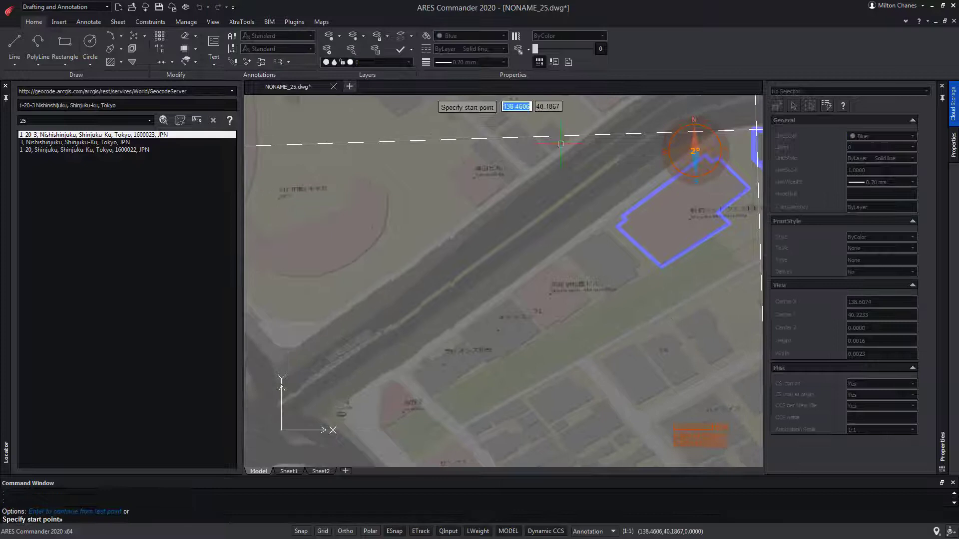
left_click(643, 154)
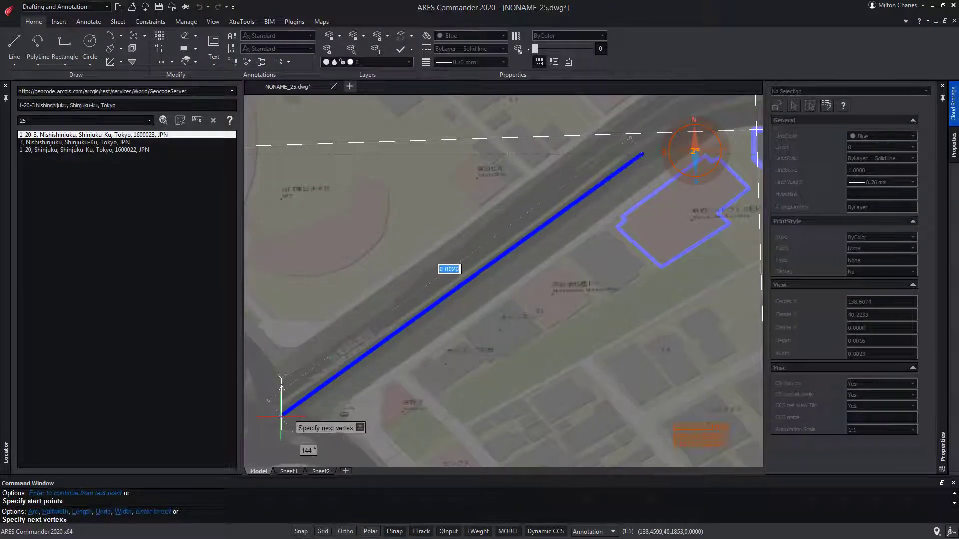
scroll(280, 416, "down", 3)
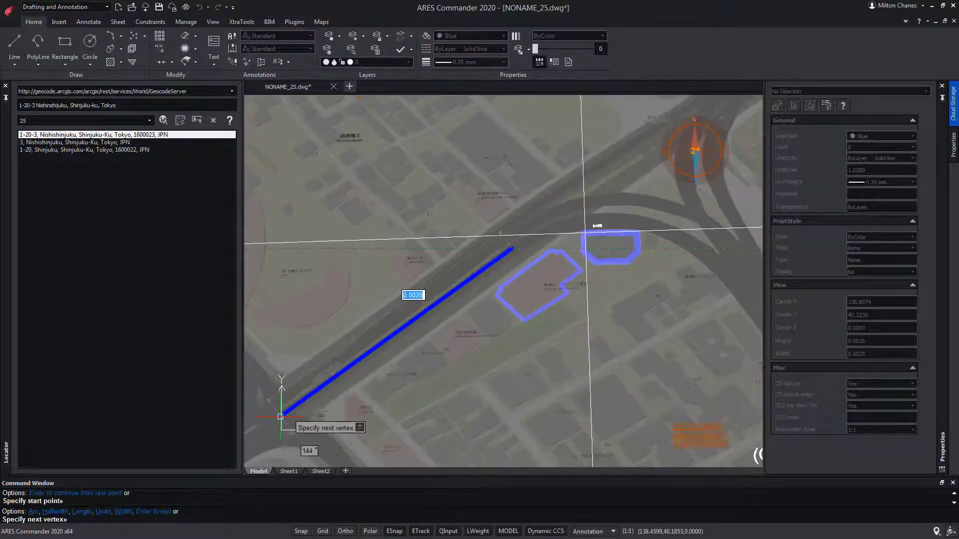
left_click(252, 434)
key("Escape")
Draw a red polyline from beside the road to the outlined building
left_click(37, 42)
scroll(280, 415, "up", 5)
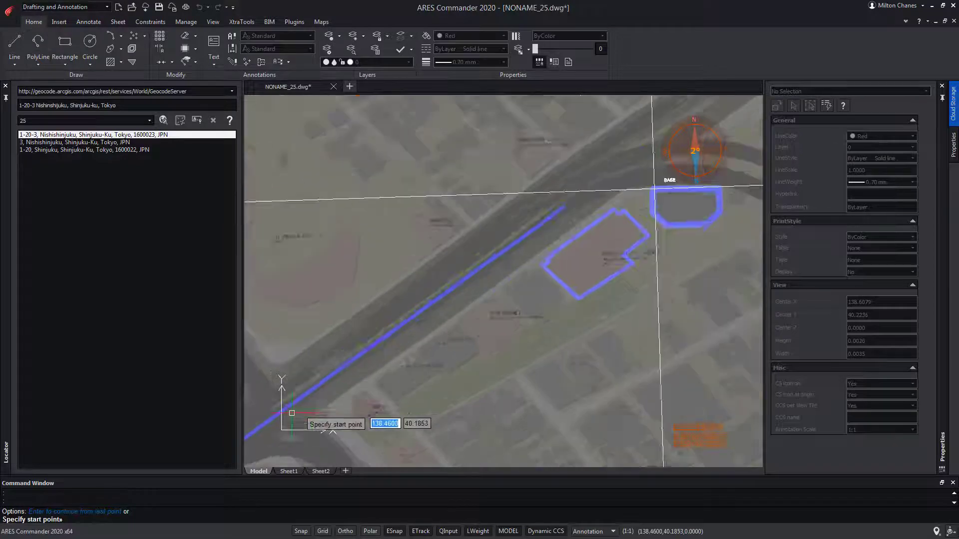
left_click(255, 428)
middle_click_drag(556, 257, 208, 415)
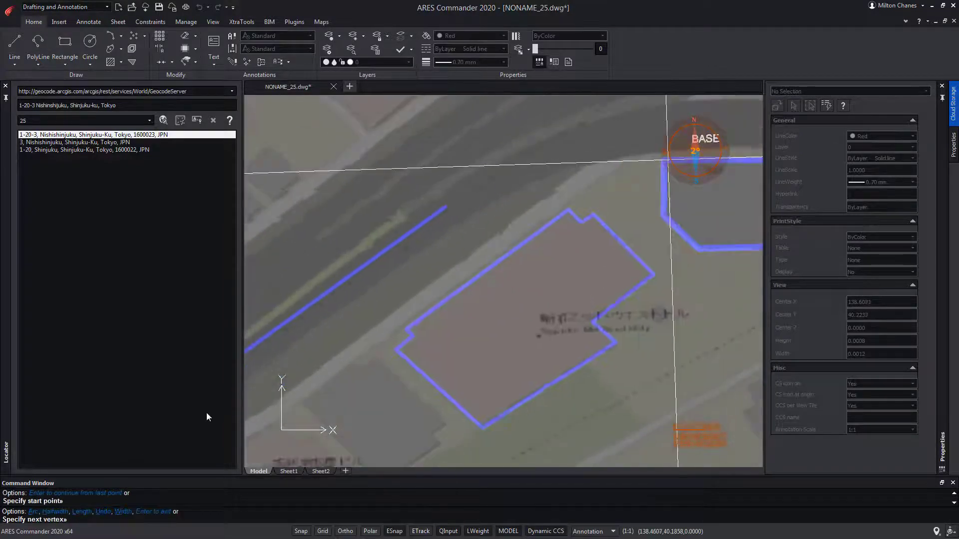
left_click(502, 162)
right_click(524, 196)
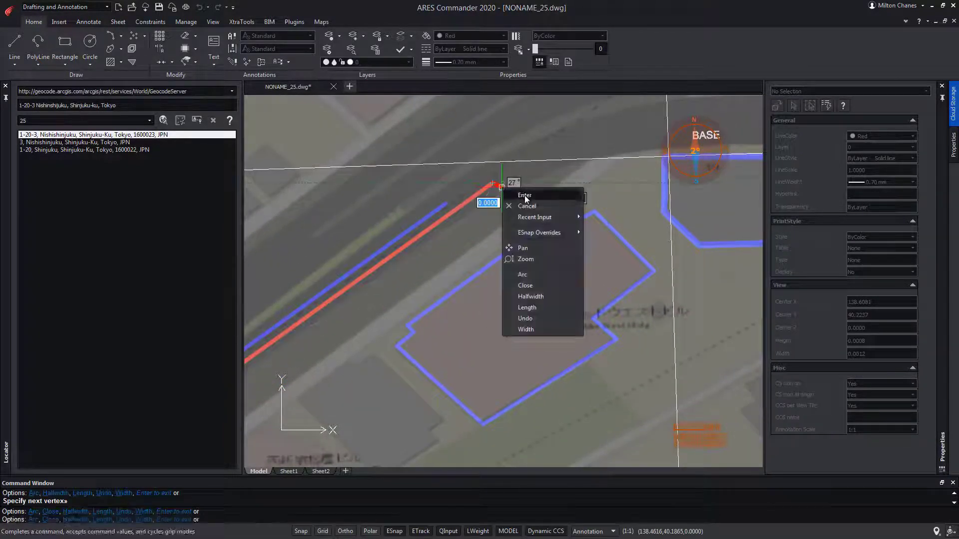
left_click(522, 203)
scroll(523, 205, "down", 4)
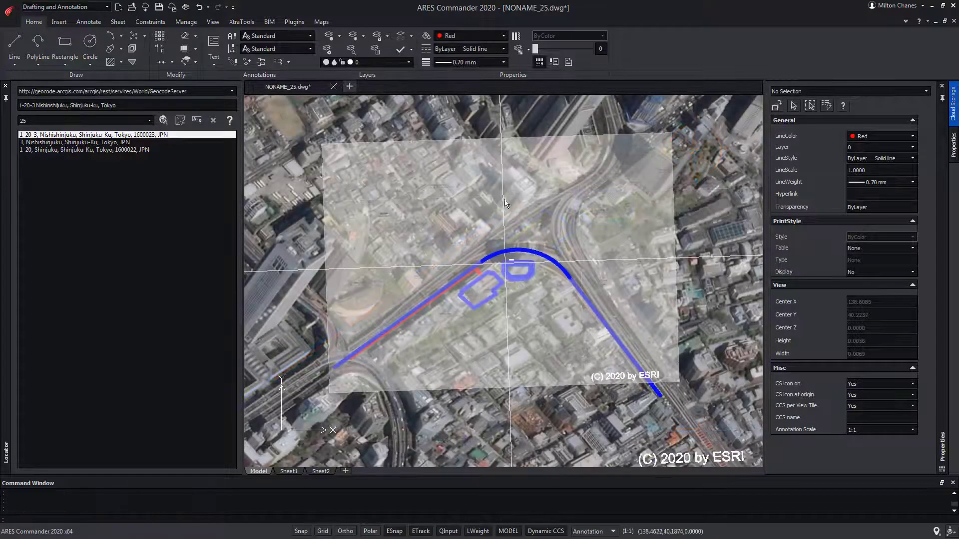
Turn the Aerial basemap off, zoom in, then switch the basemap to Road
left_click(321, 22)
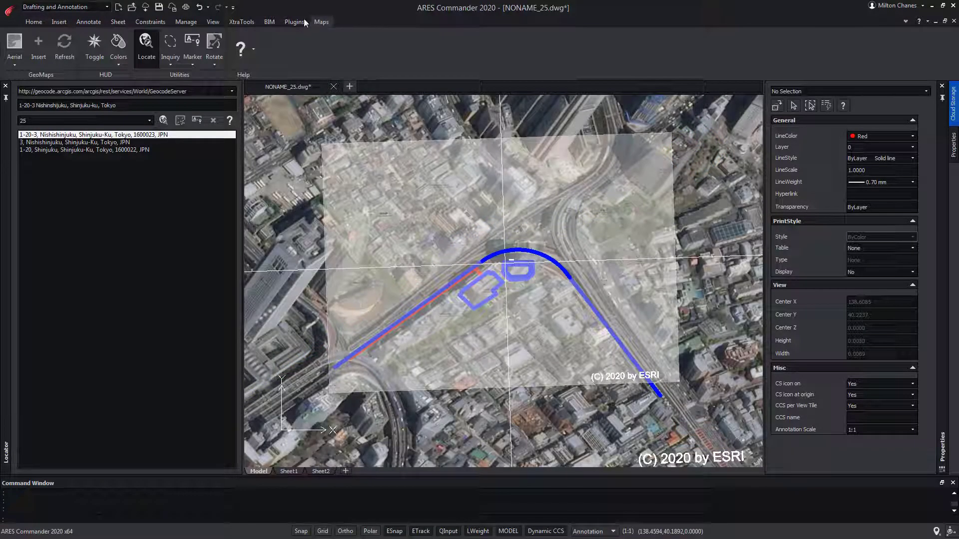
left_click(15, 62)
left_click(24, 76)
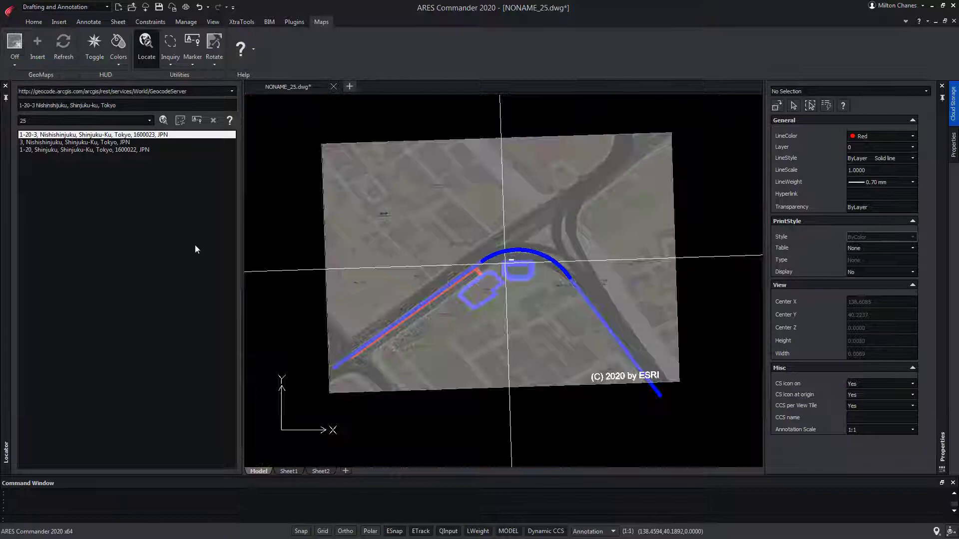
scroll(492, 292, "up", 6)
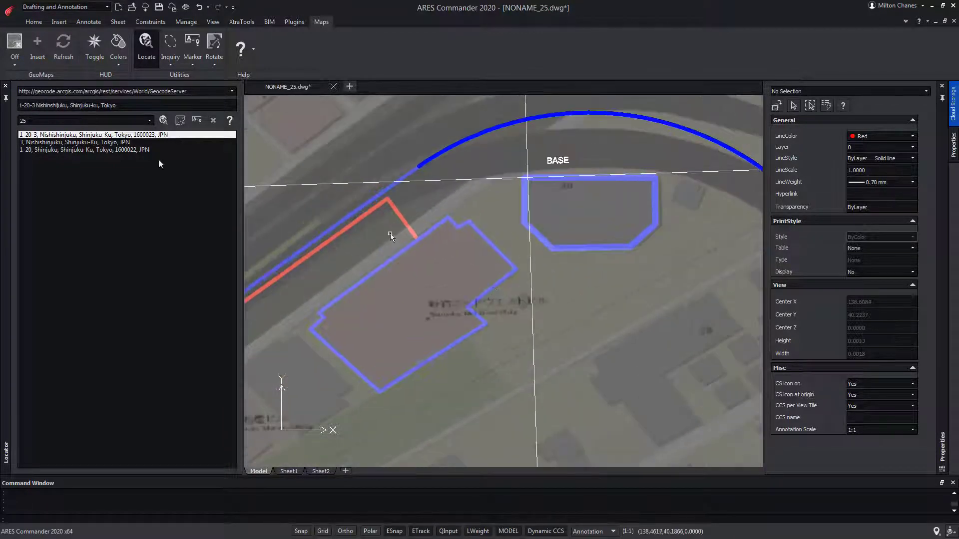
left_click(15, 64)
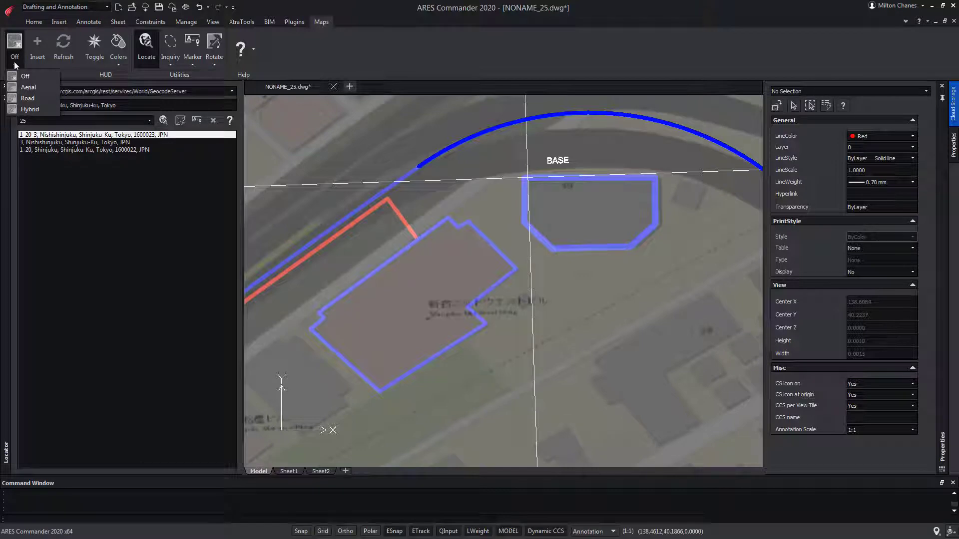
left_click(34, 97)
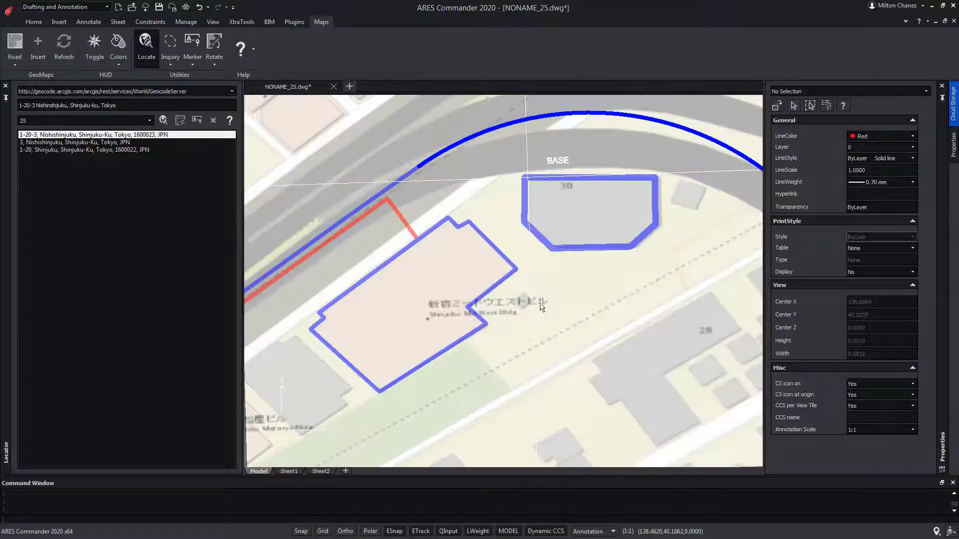
Zoom out to show the whole drawing and bring up the Help Welcome page
scroll(542, 307, "down", 4)
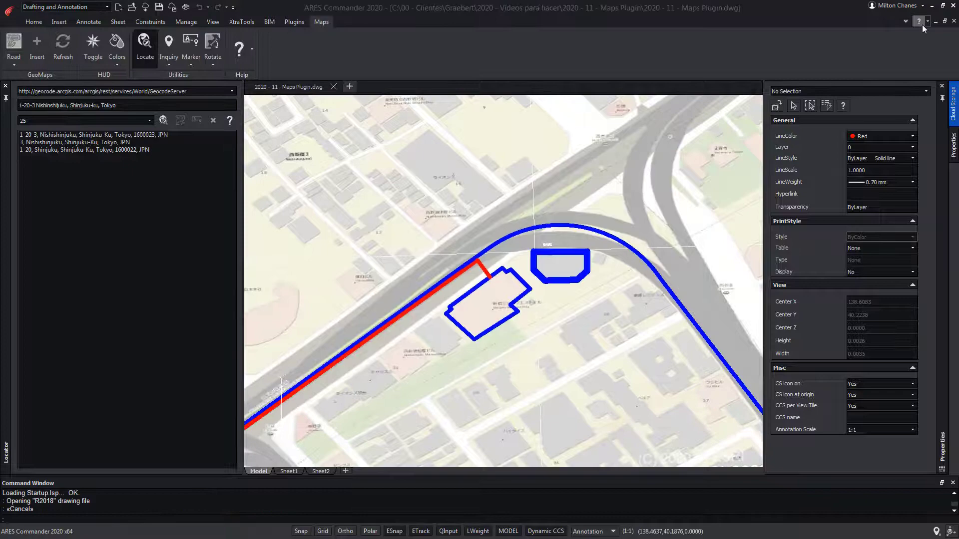
left_click(918, 22)
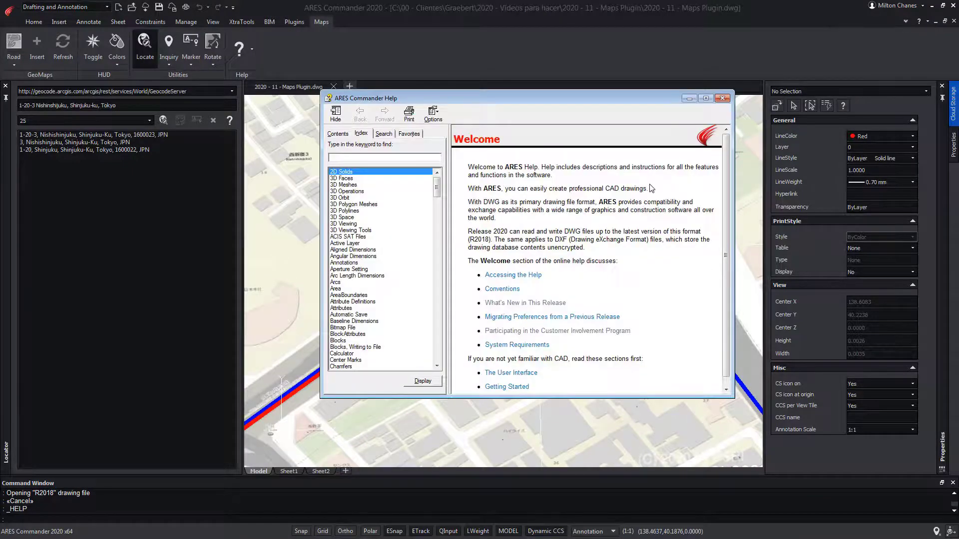